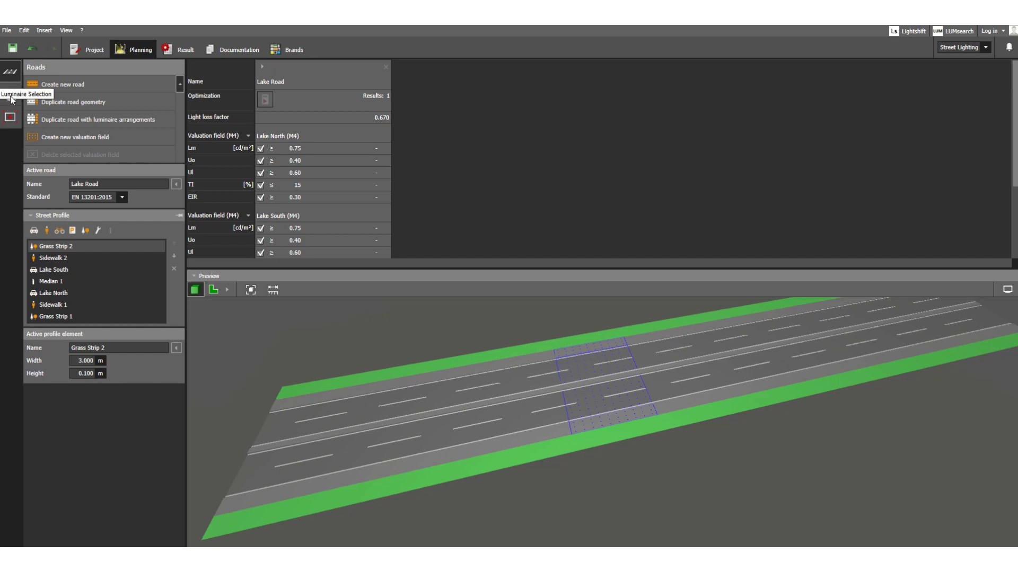
- Add a road luminaire arrangement with the active Gewiss luminaire to Lake Road and check the poles in the preview
click(10, 96)
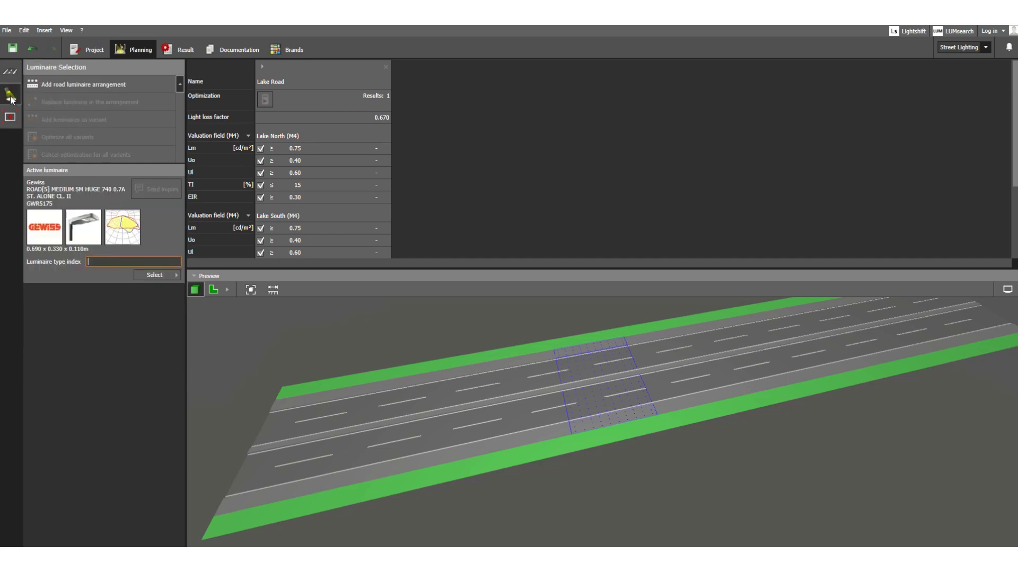
click(92, 87)
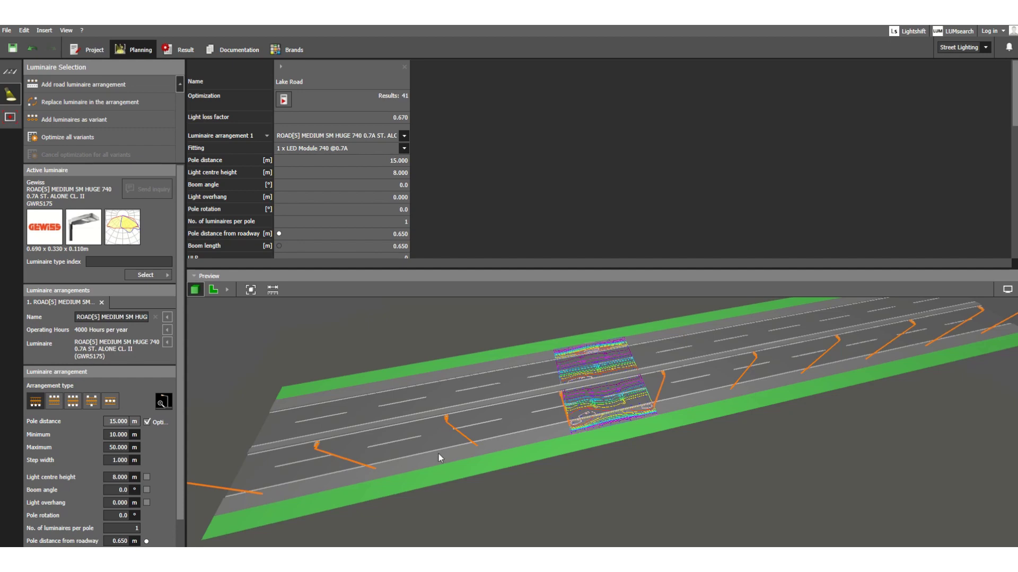
middle_drag(438, 454, 460, 437)
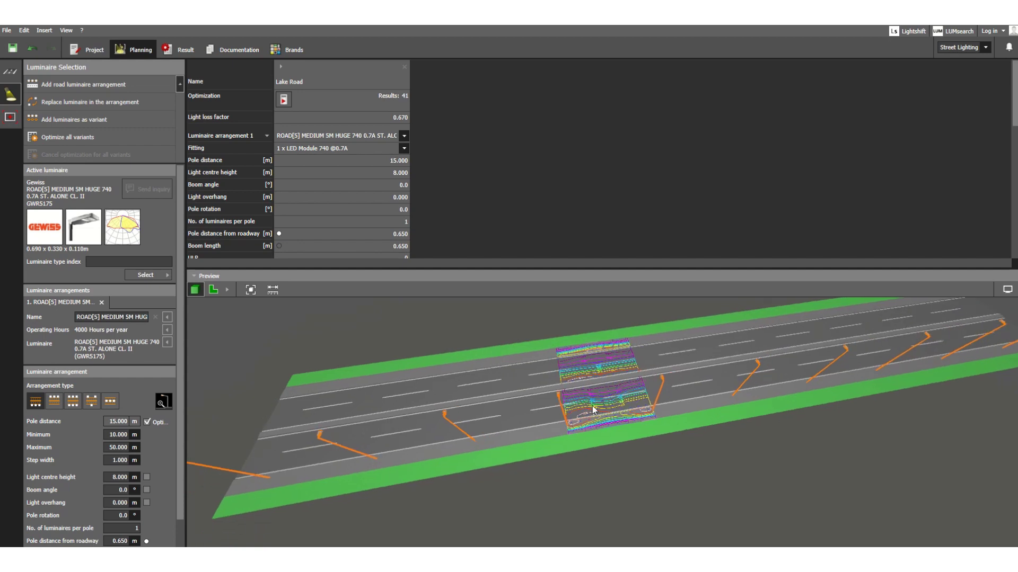
scroll(615, 366, up, 3)
scroll(628, 390, up, 2)
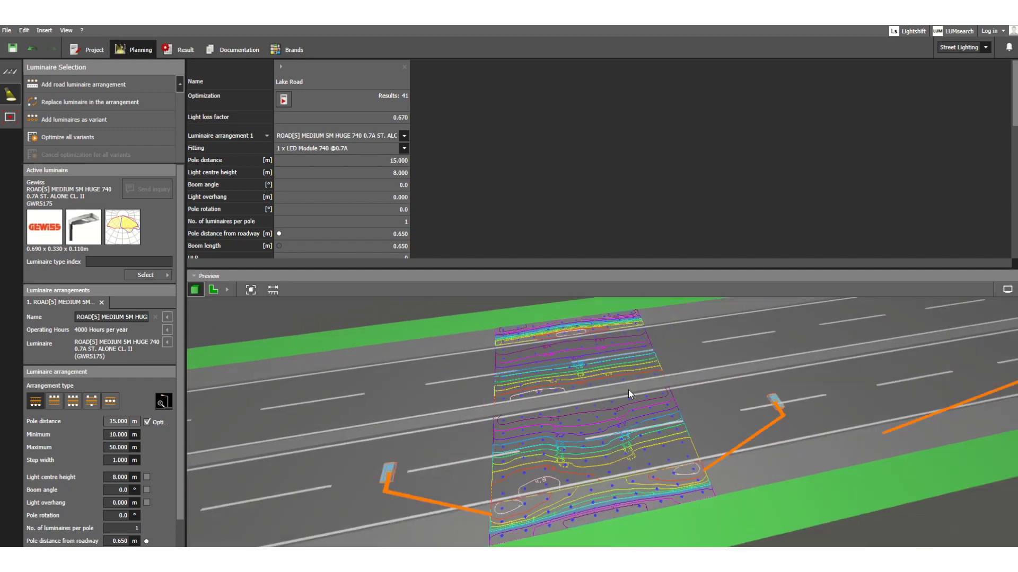
scroll(629, 389, down, 3)
scroll(700, 374, down, 3)
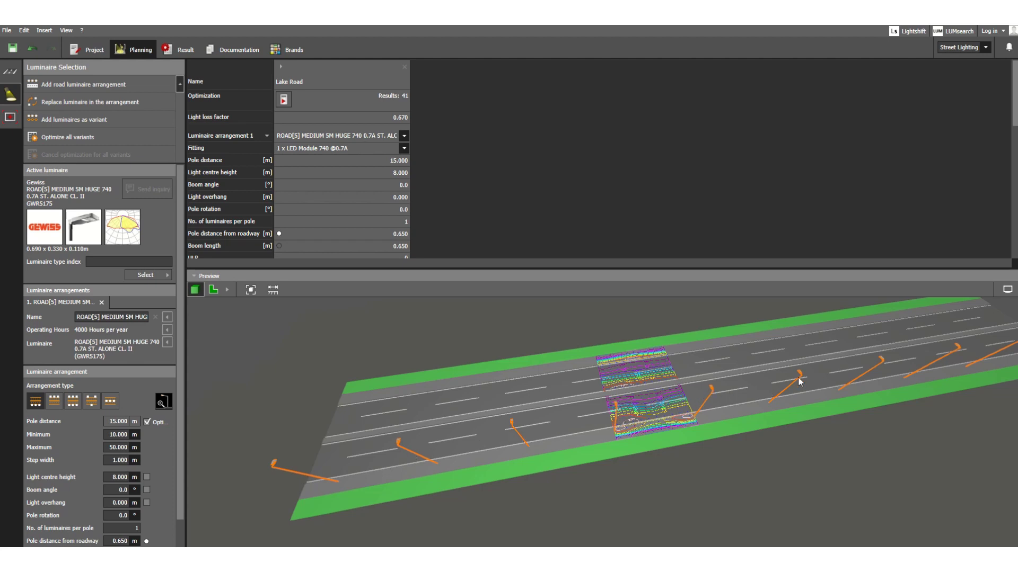
- Try the single row on the far roadside, then the opposite double-row arrangement, and compare the poles in the preview
click(54, 401)
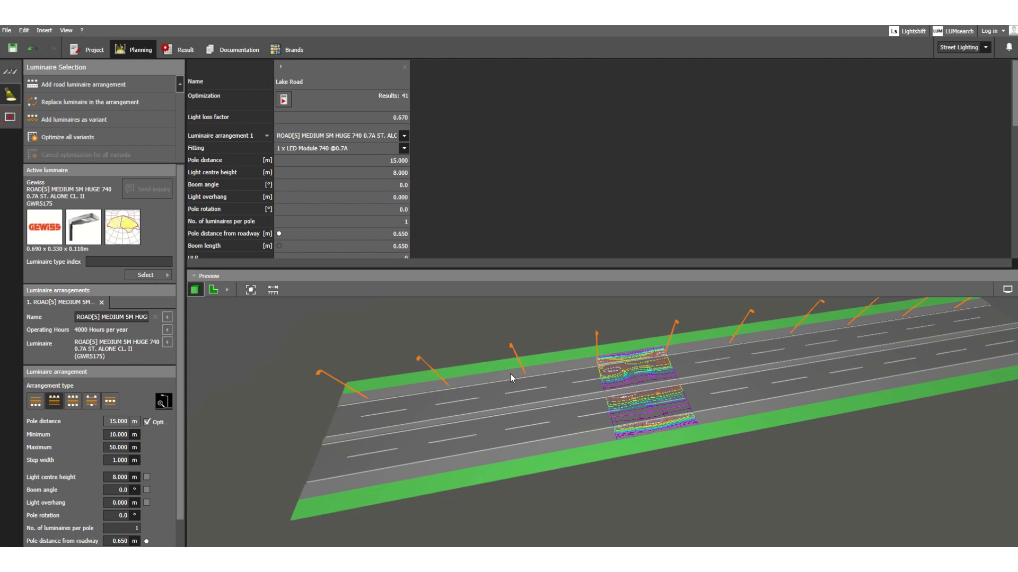
click(75, 405)
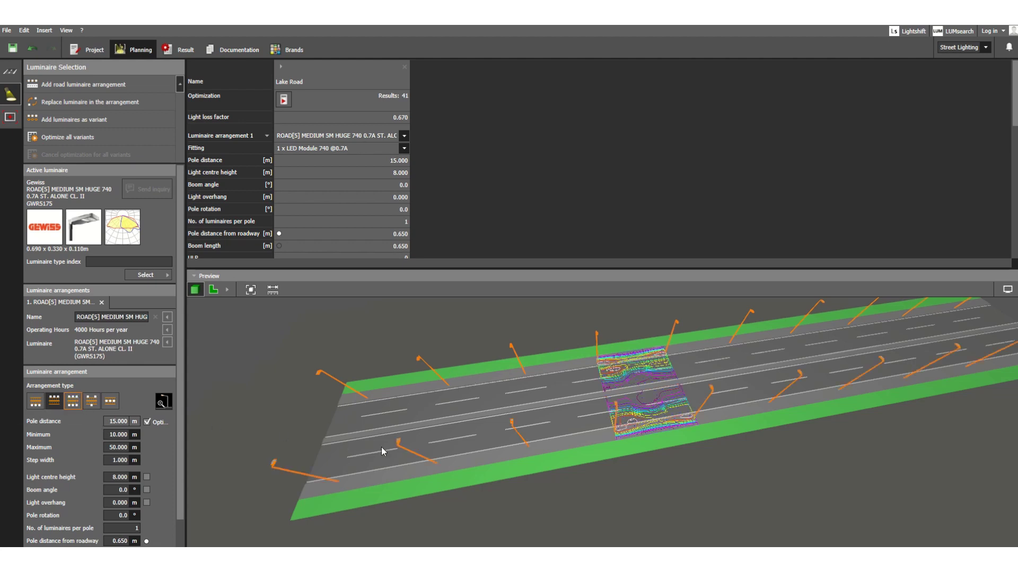
middle_drag(450, 441, 511, 401)
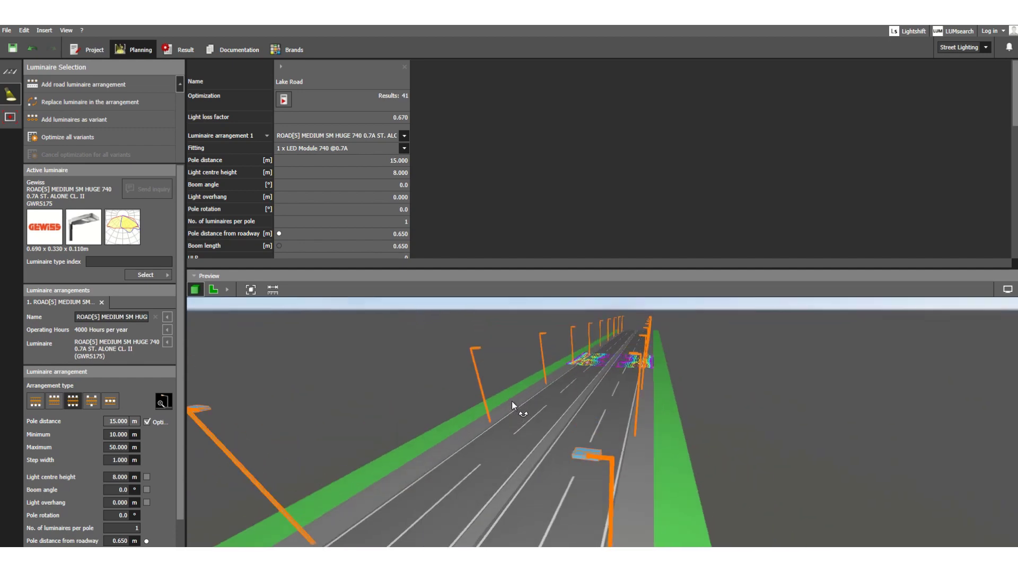
scroll(567, 363, down, 5)
scroll(584, 358, up, 3)
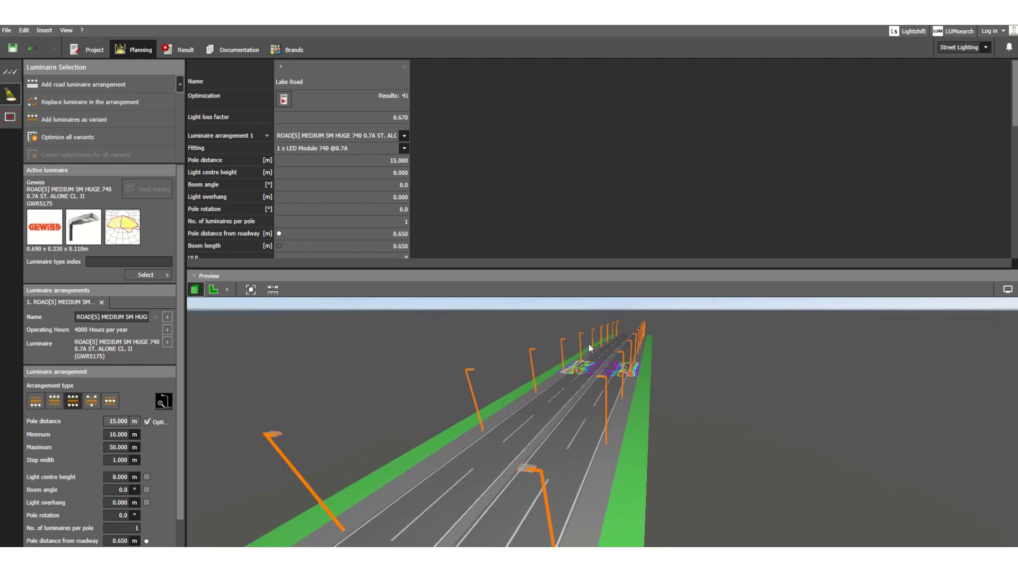
middle_drag(588, 345, 467, 431)
scroll(764, 321, up, 2)
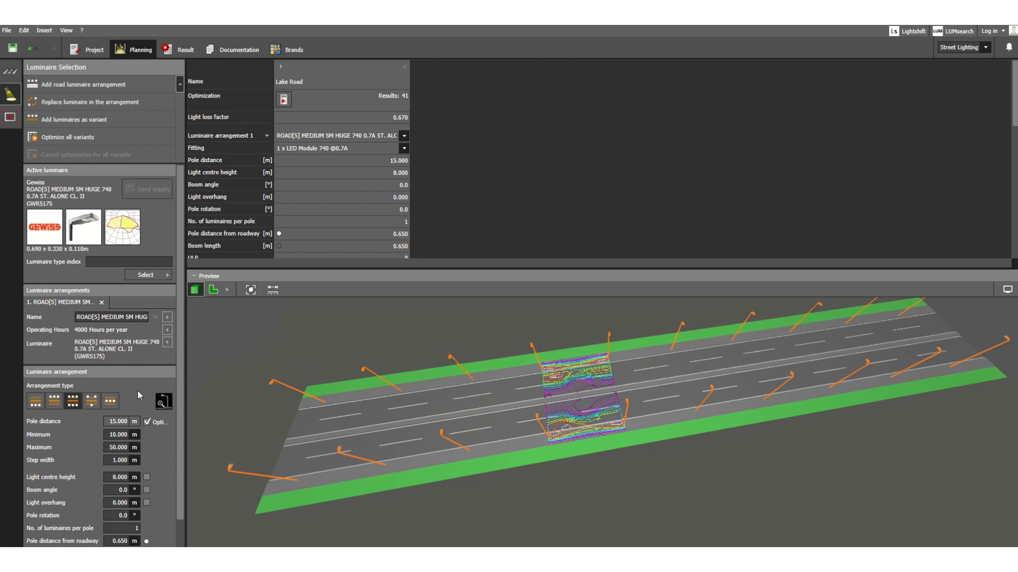
- Compare the staggered two-sided arrangement with the median arrangement and choose the staggered one for the luminaires
click(90, 405)
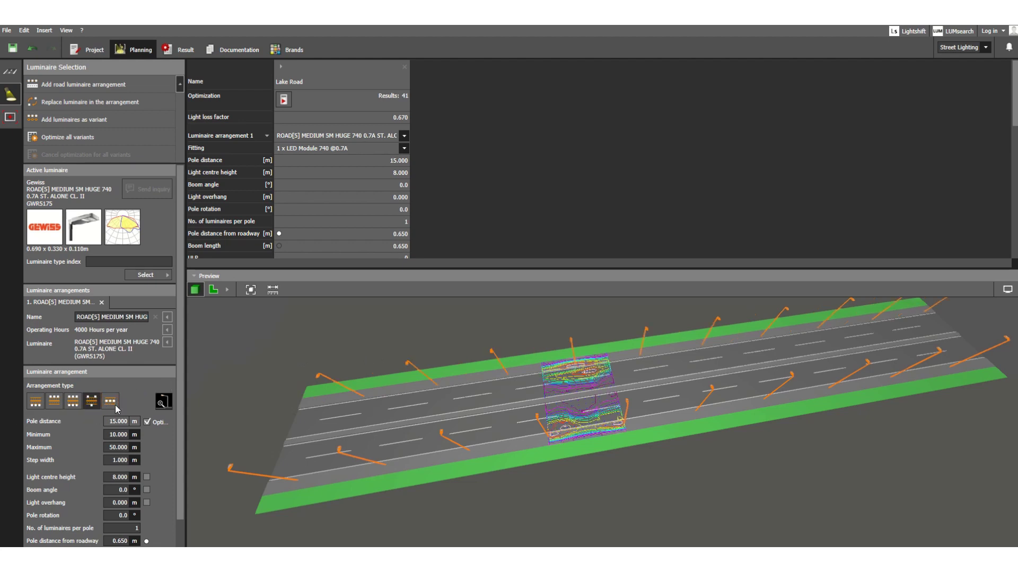
drag(395, 425, 448, 429)
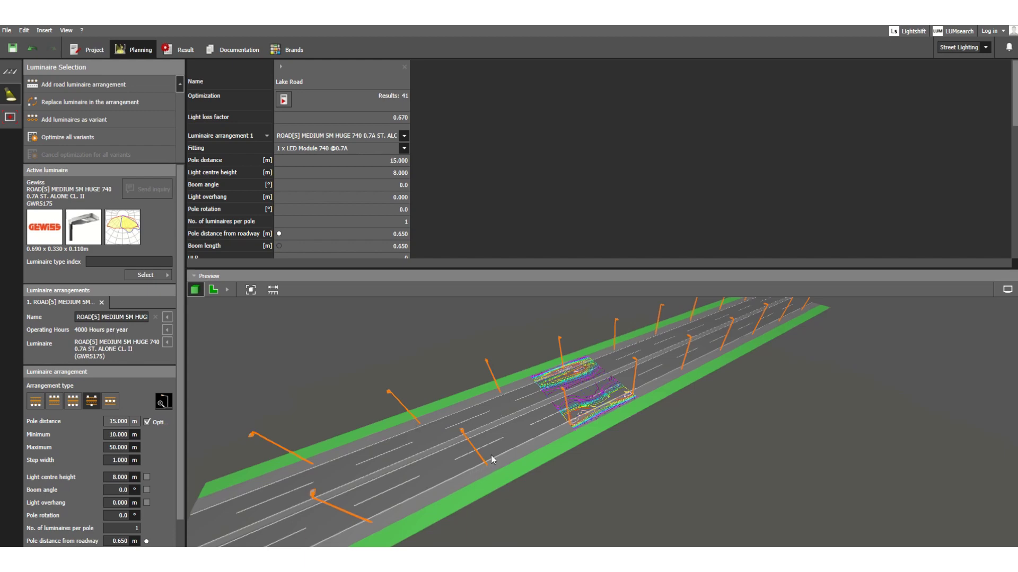
drag(474, 445, 457, 460)
scroll(694, 330, up, 2)
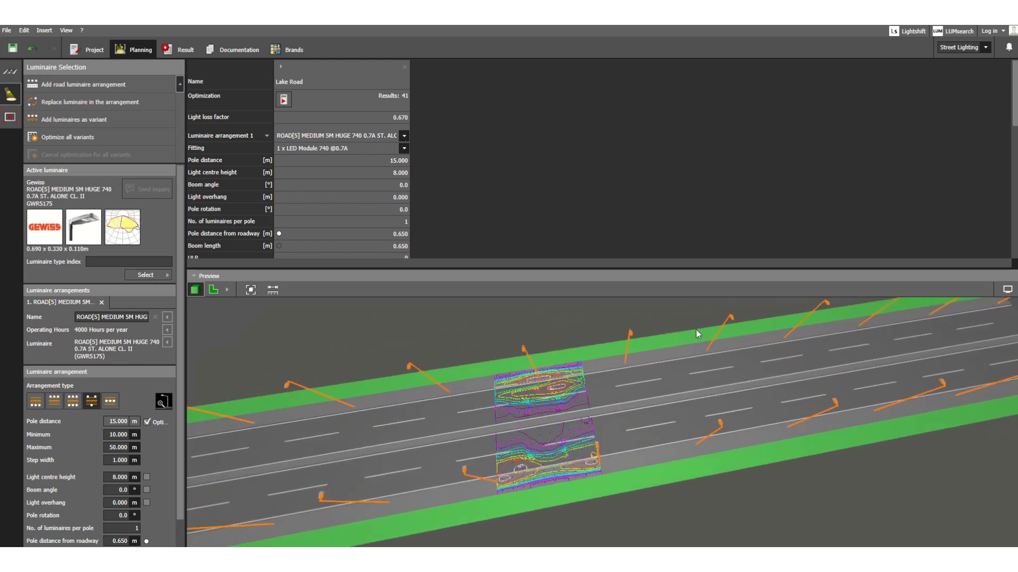
scroll(622, 361, down, 2)
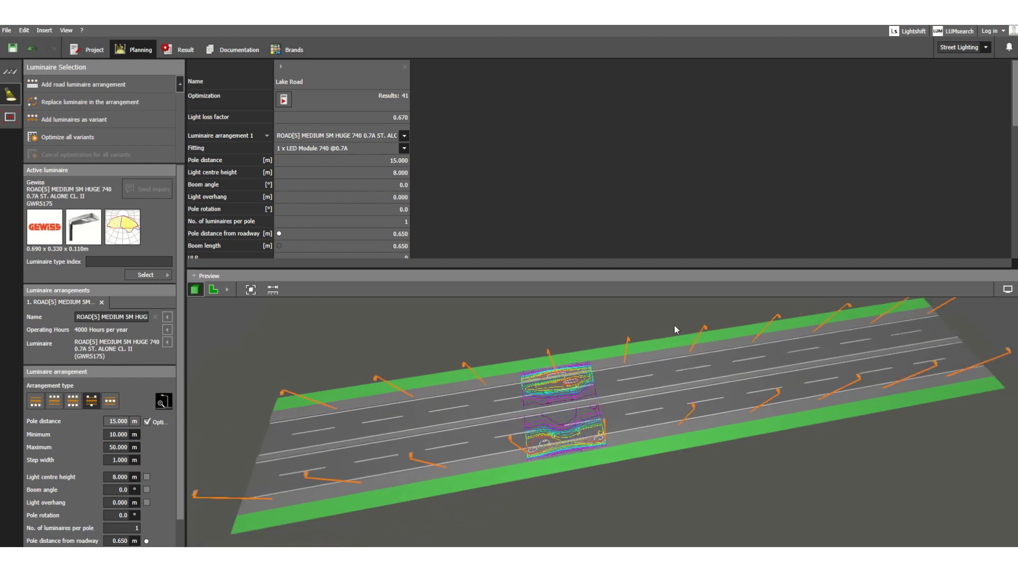
click(110, 402)
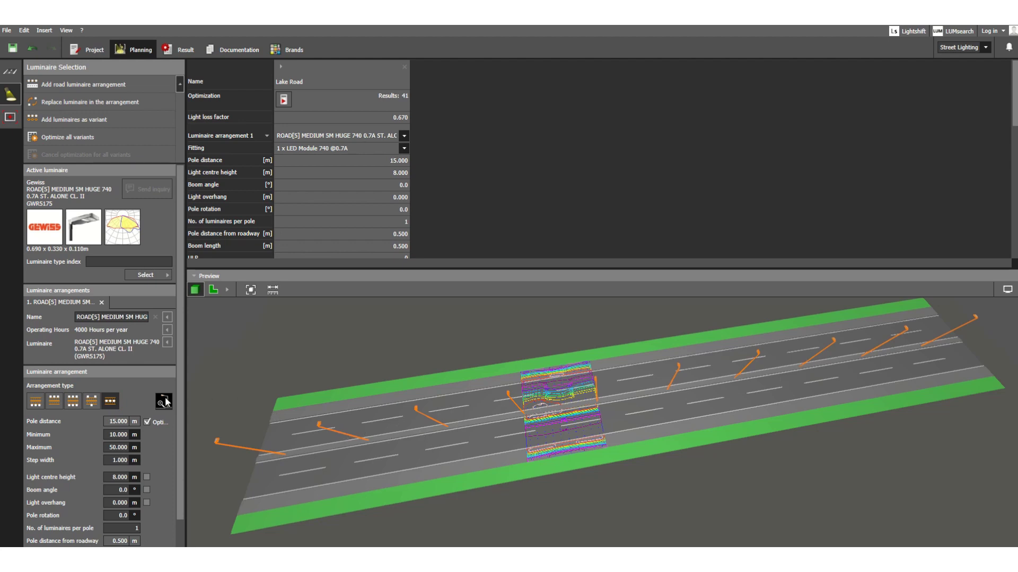
click(98, 403)
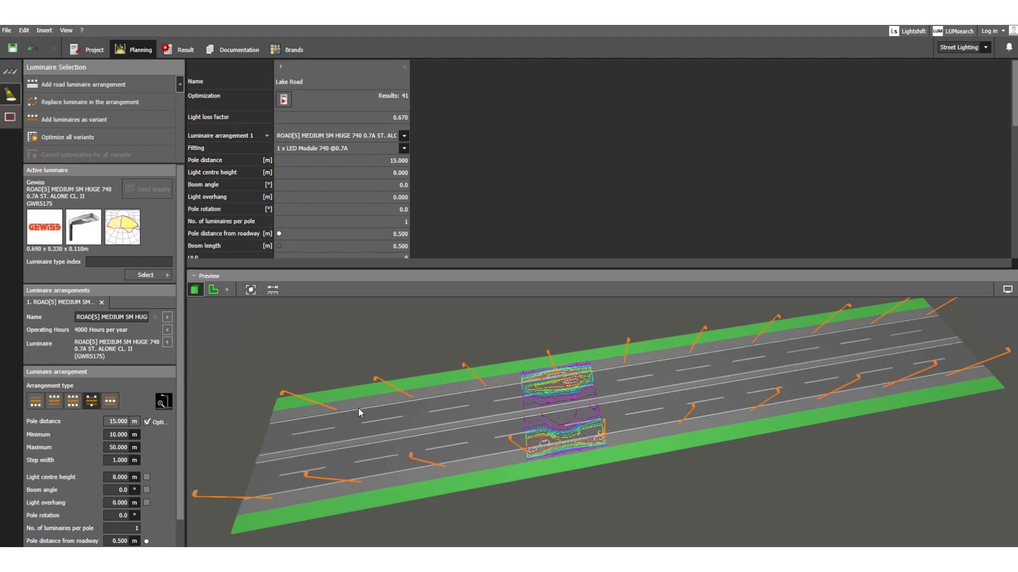
- Turn off optimisation of the pole distance and set the pole distance to 12 m
scroll(99, 434, down, 2)
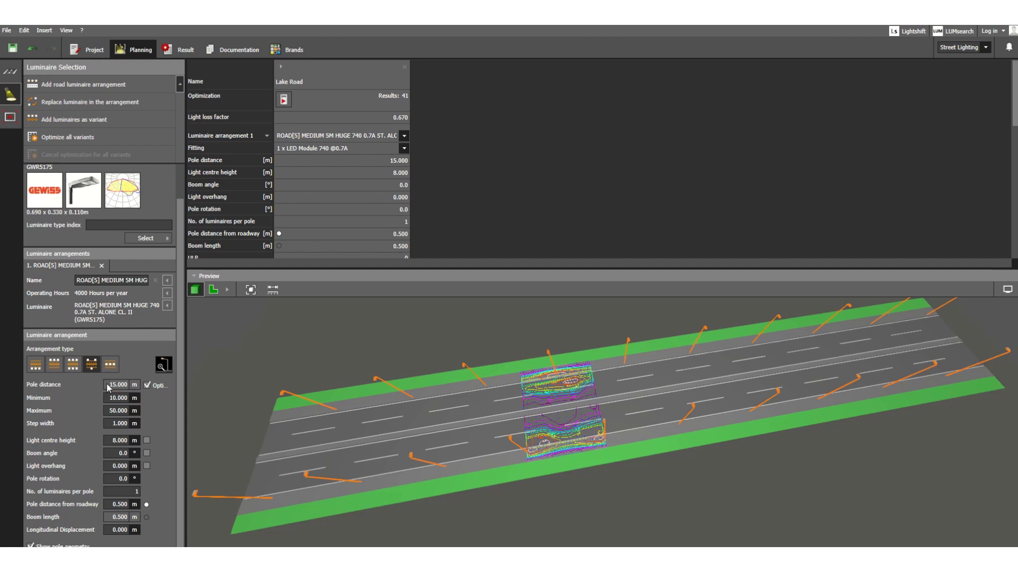
click(147, 386)
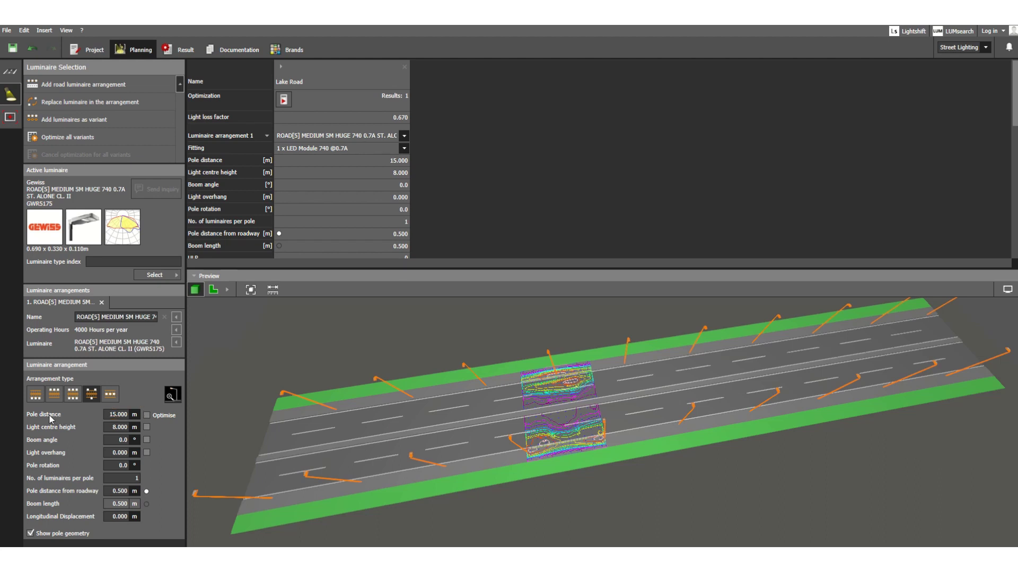
click(118, 415)
double_click(119, 415)
drag(414, 480, 417, 472)
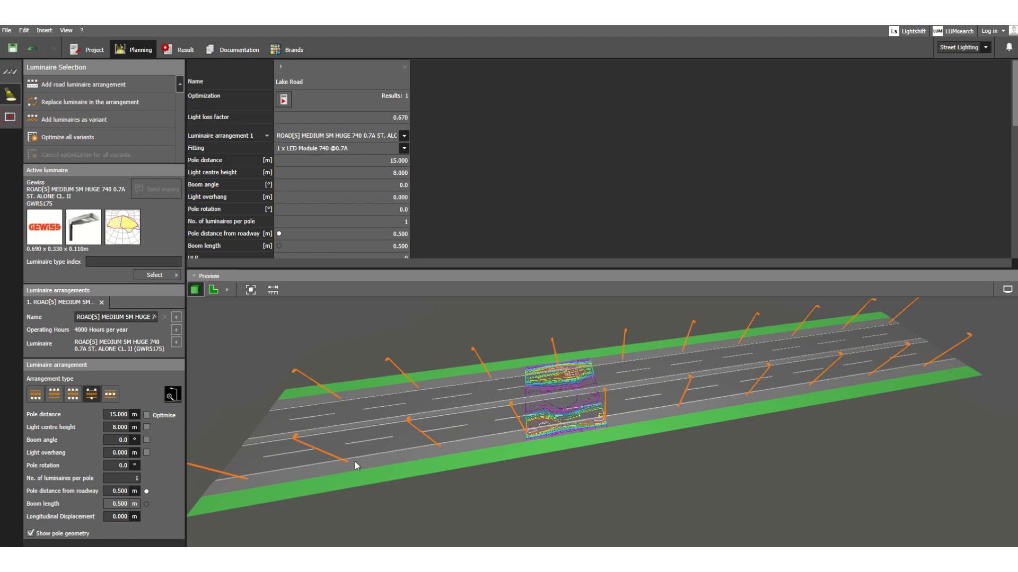
click(111, 414)
text(12)
- Set the light centre height to 10 m, check the poles in the preview, and decline saving the project
click(119, 425)
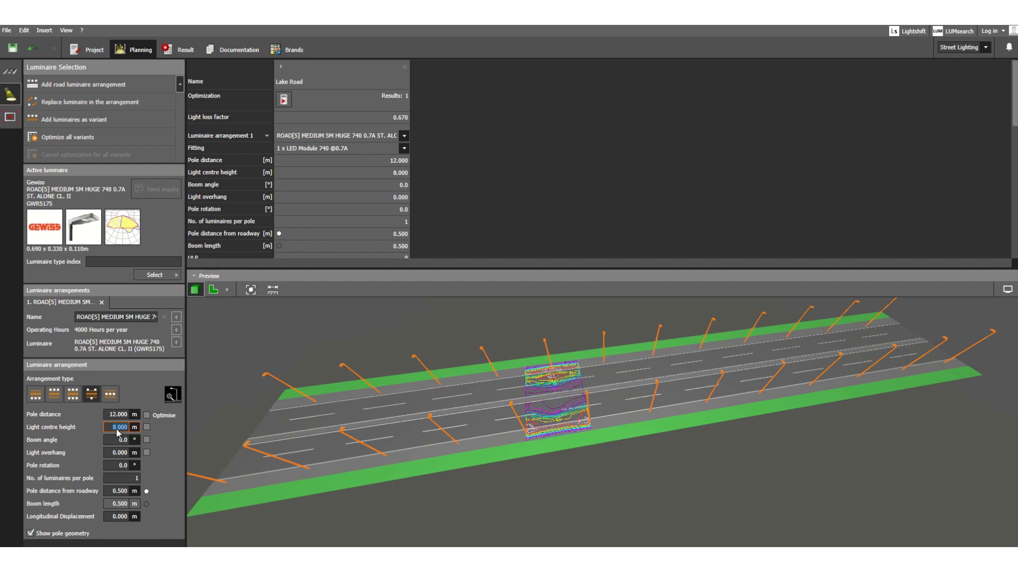
text(10)
click(121, 440)
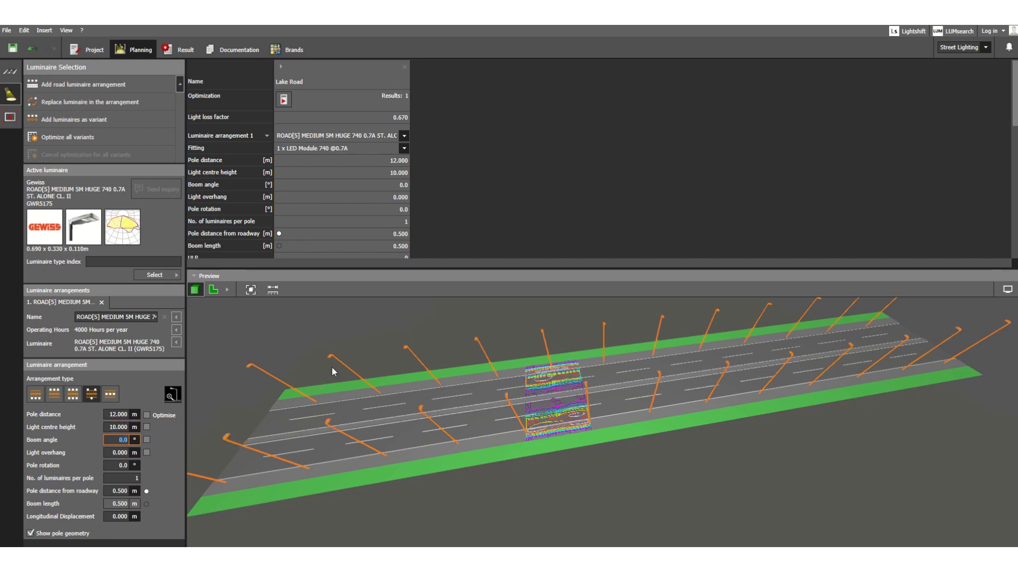
drag(316, 396, 456, 409)
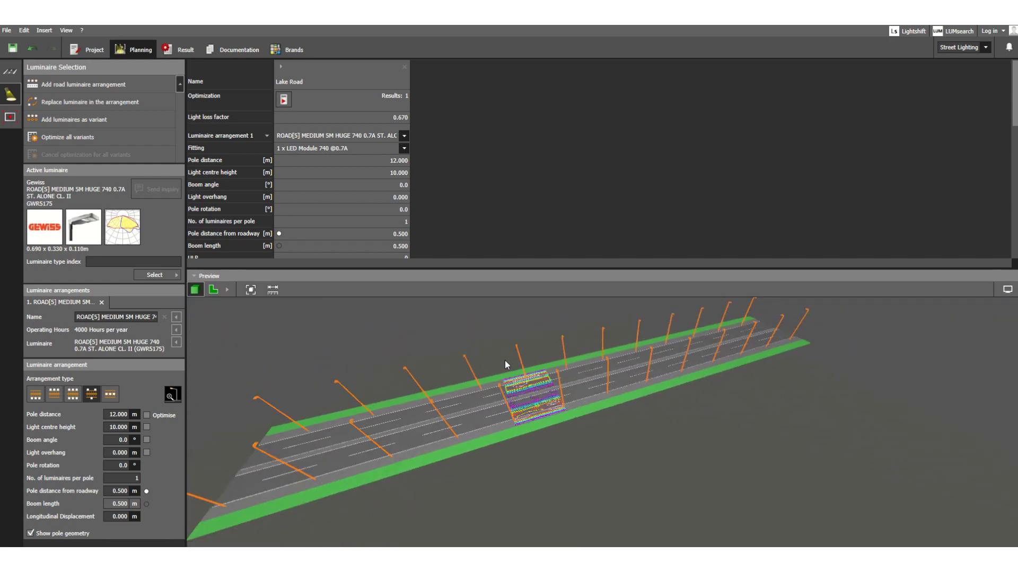
scroll(495, 356, down, 2)
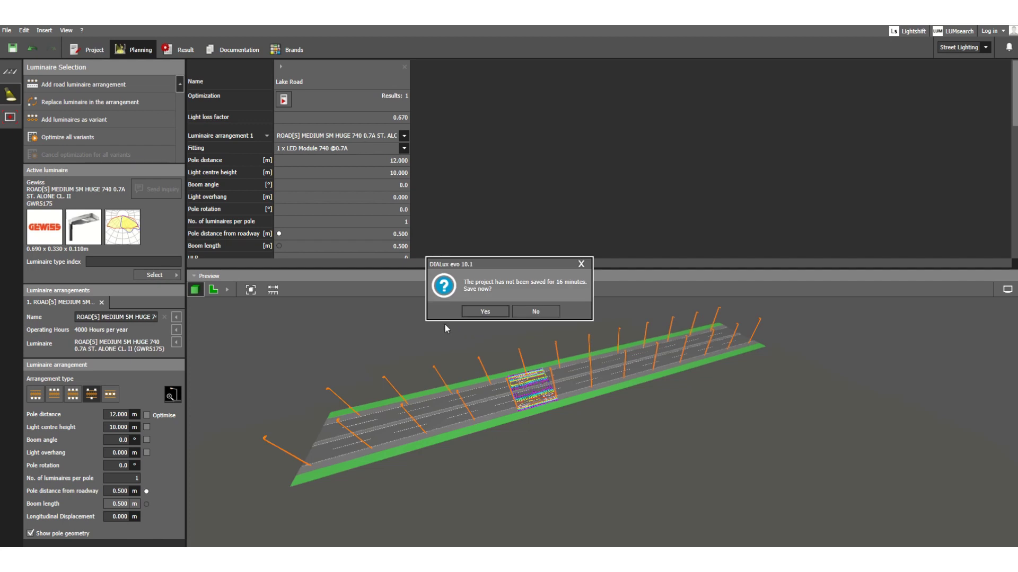
click(548, 316)
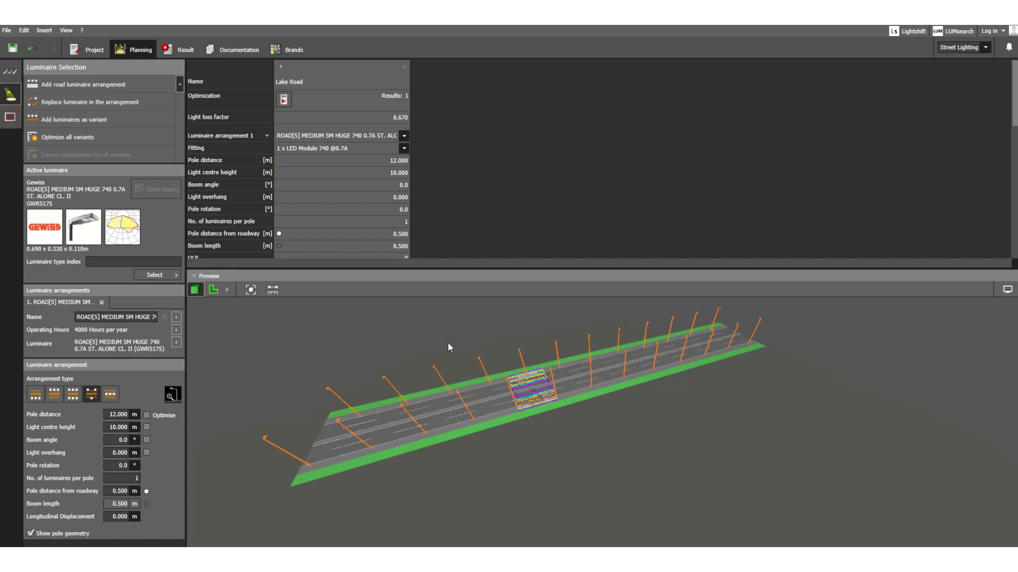
- Set the light centre height of the luminaire arrangement to 8 m
click(115, 427)
drag(110, 427, 127, 431)
text(8)
key(Tab)
- Set the boom angle of the luminaires to 5°, viewing the poles along the road
double_click(128, 441)
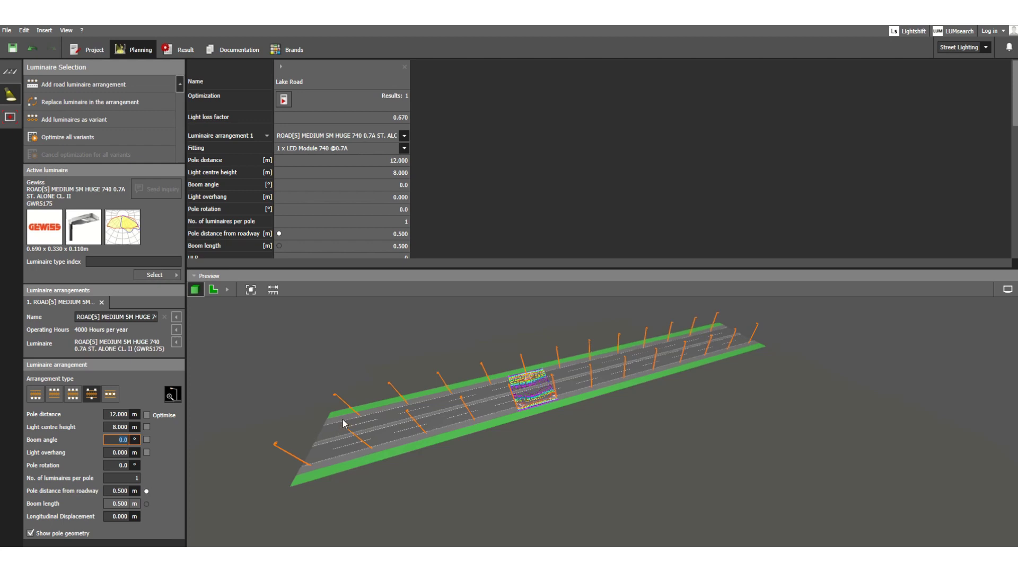
middle_drag(329, 448, 384, 423)
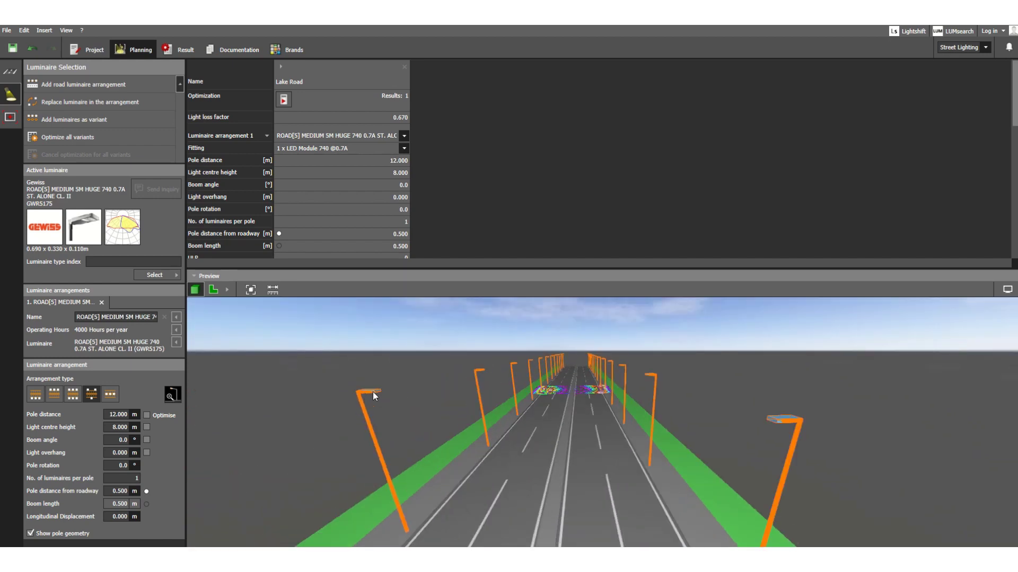
click(118, 440)
text(5)
key(Tab)
- Set the light overhang to 0.5 m and check the luminaire heads in the preview
click(120, 452)
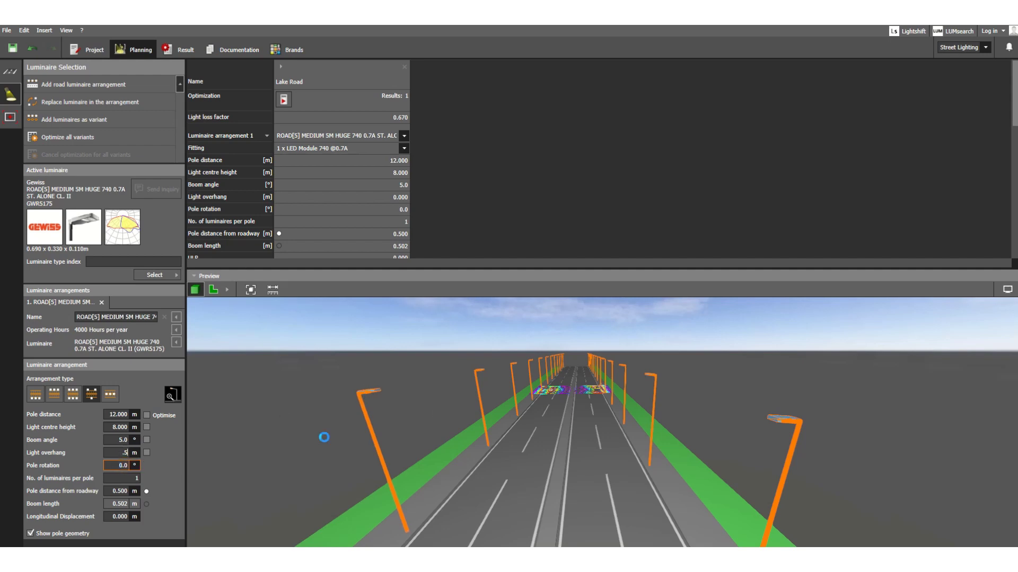
key(Tab)
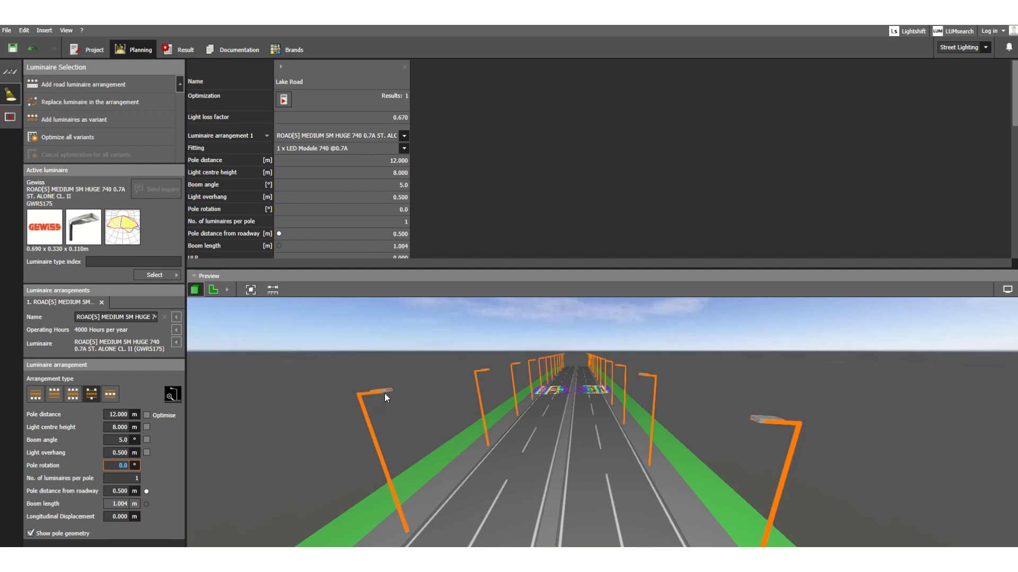
middle_drag(372, 393, 495, 471)
scroll(500, 408, up, 3)
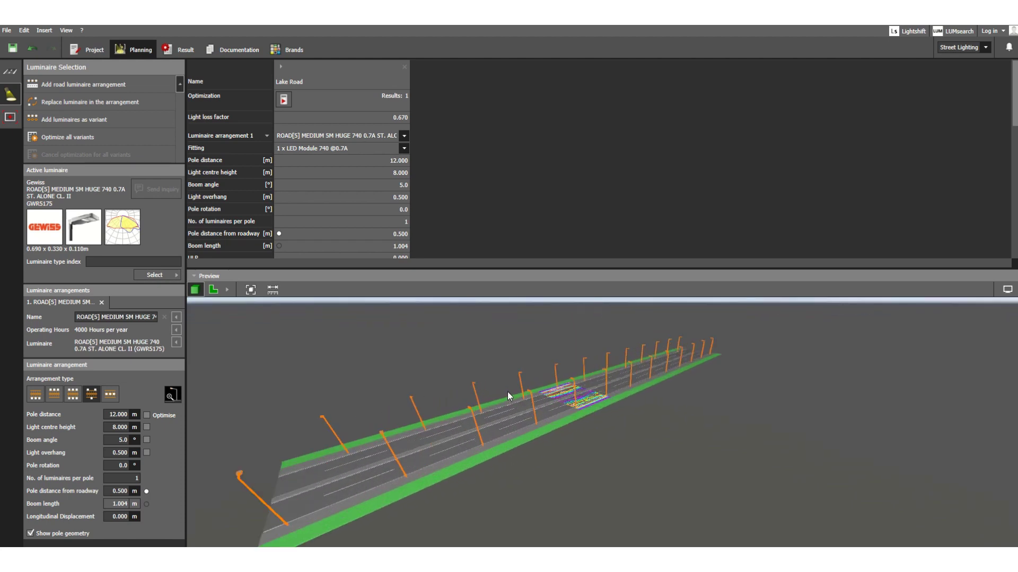
click(122, 452)
click(134, 479)
click(99, 262)
click(112, 480)
- Examine the pole distance from the roadway, viewing the pole bases beside the road edge up close in the preview
click(118, 488)
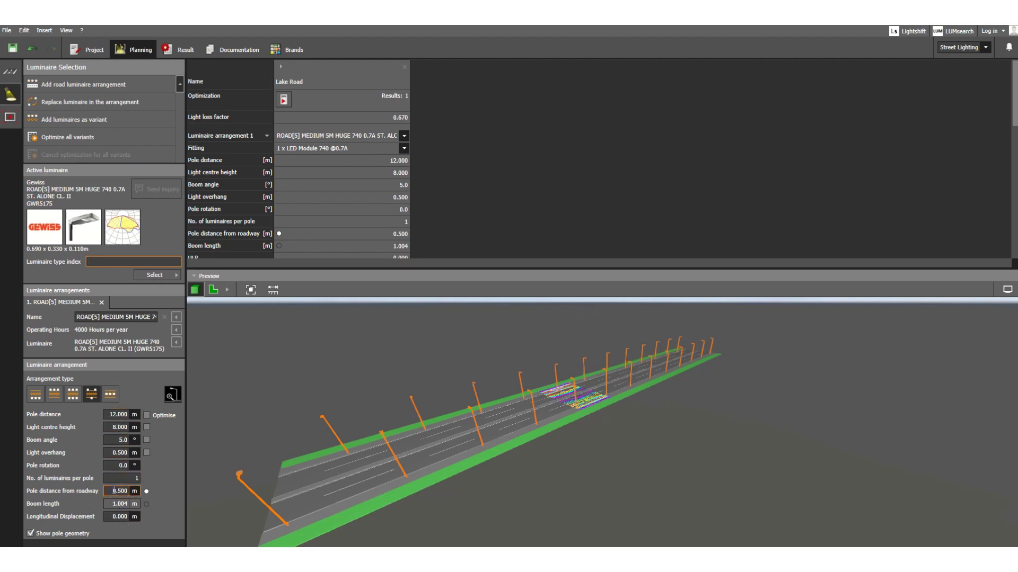
double_click(115, 491)
click(296, 482)
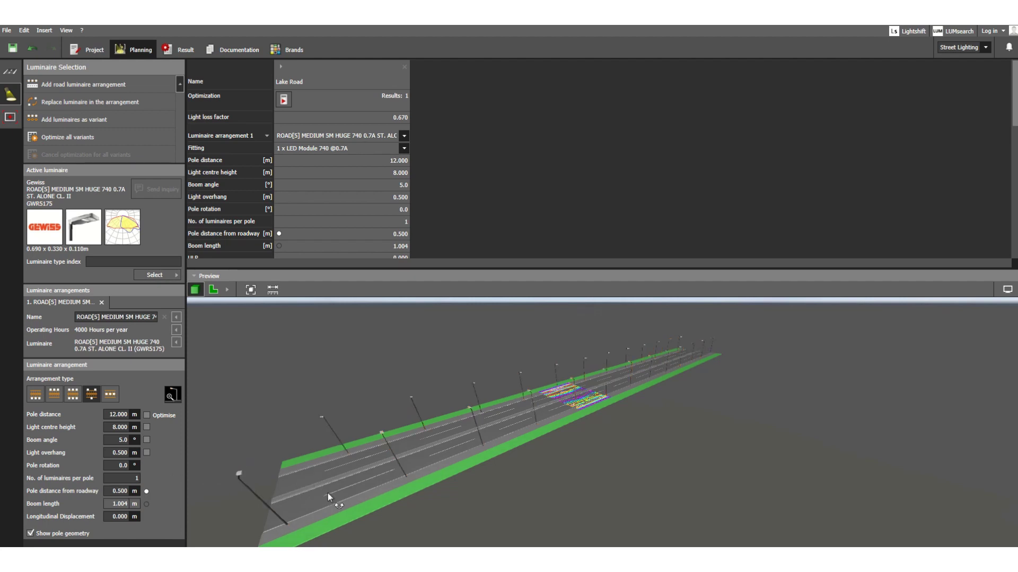
drag(327, 493, 345, 470)
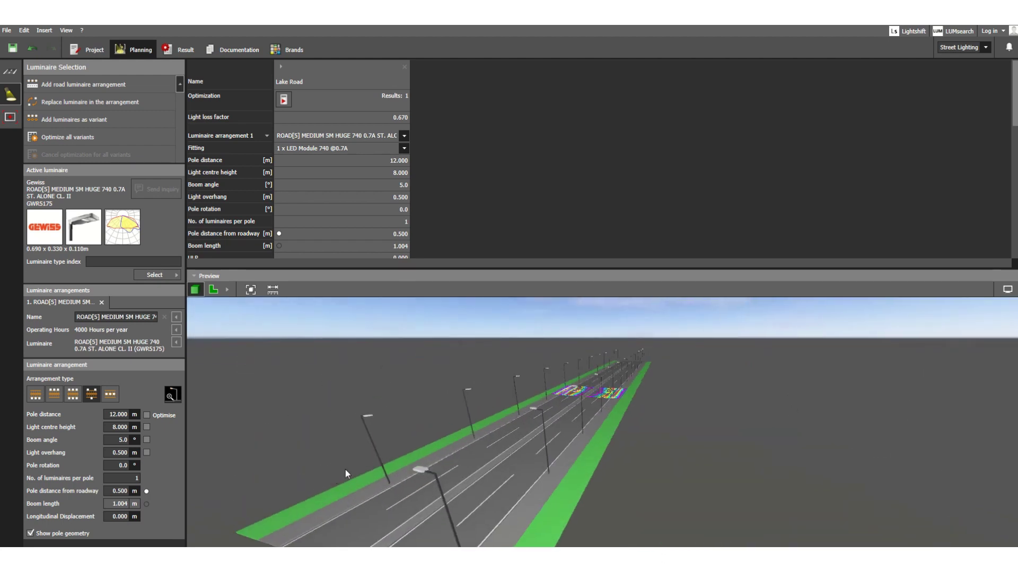
scroll(461, 415, down, 3)
drag(454, 492, 468, 488)
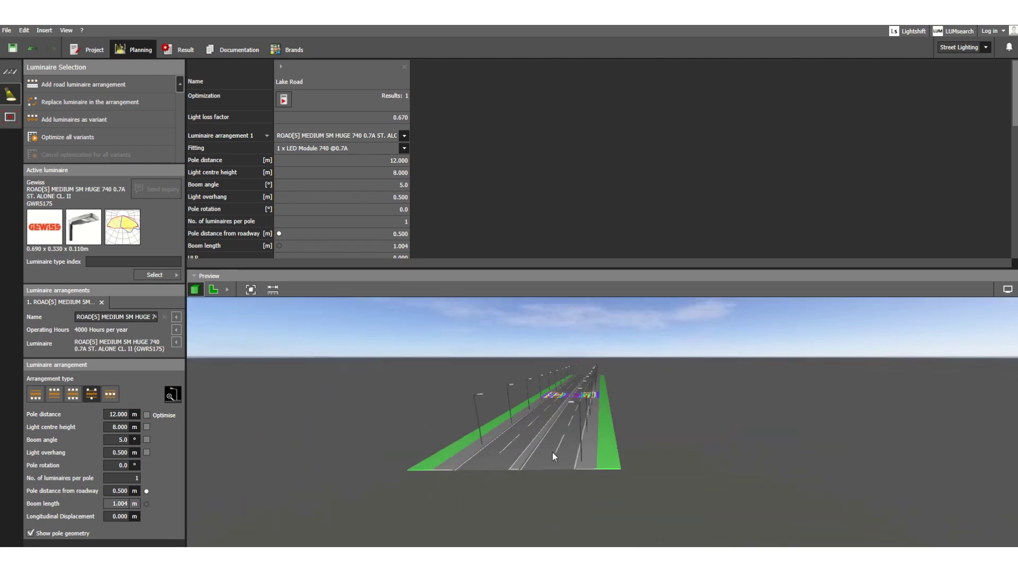
scroll(596, 447, up, 5)
scroll(561, 468, down, 3)
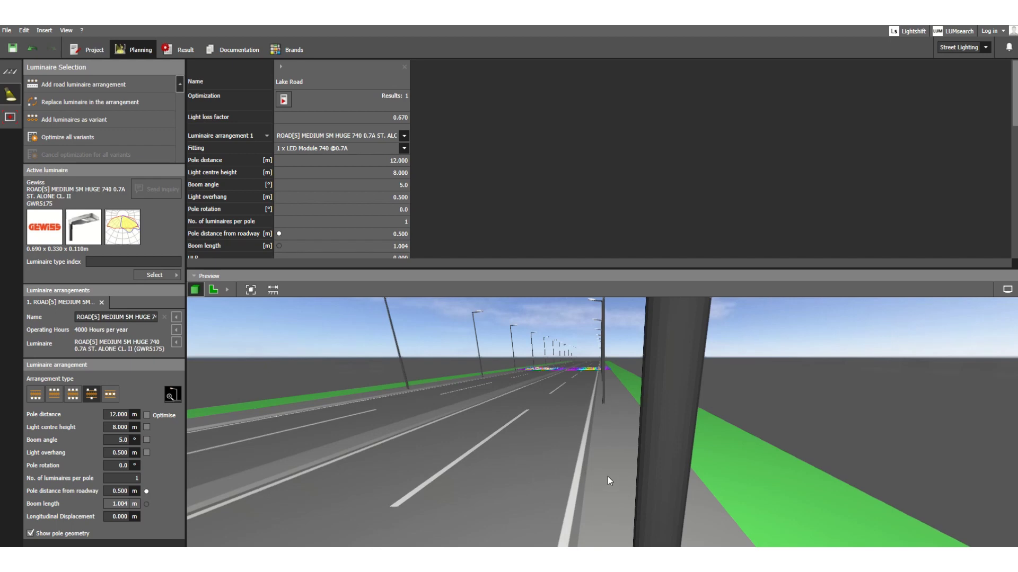
drag(607, 476, 577, 437)
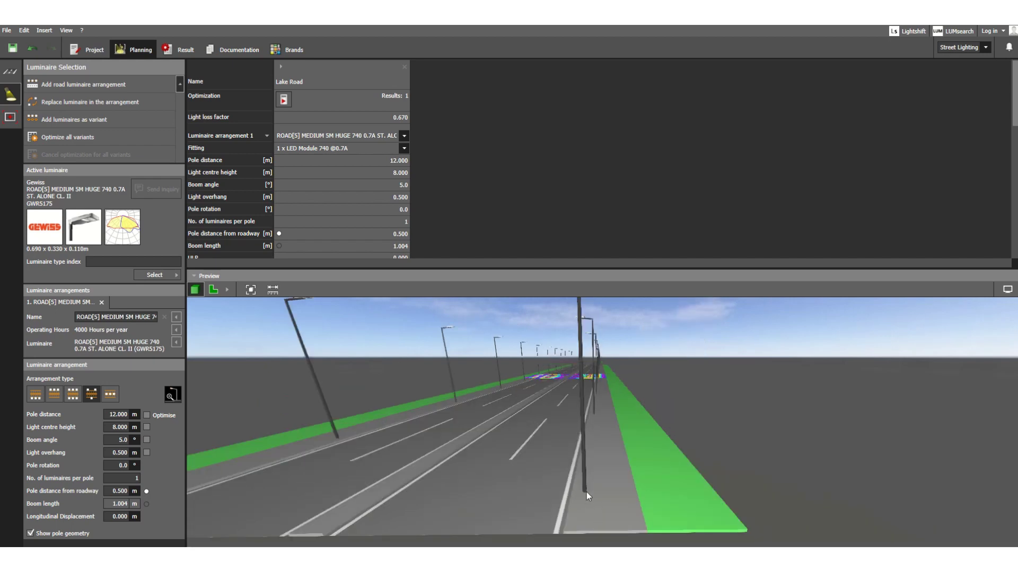
- Try a pole distance from the roadway of 1 m, and set it back to 0.5 m
click(116, 491)
text(1)
click(118, 465)
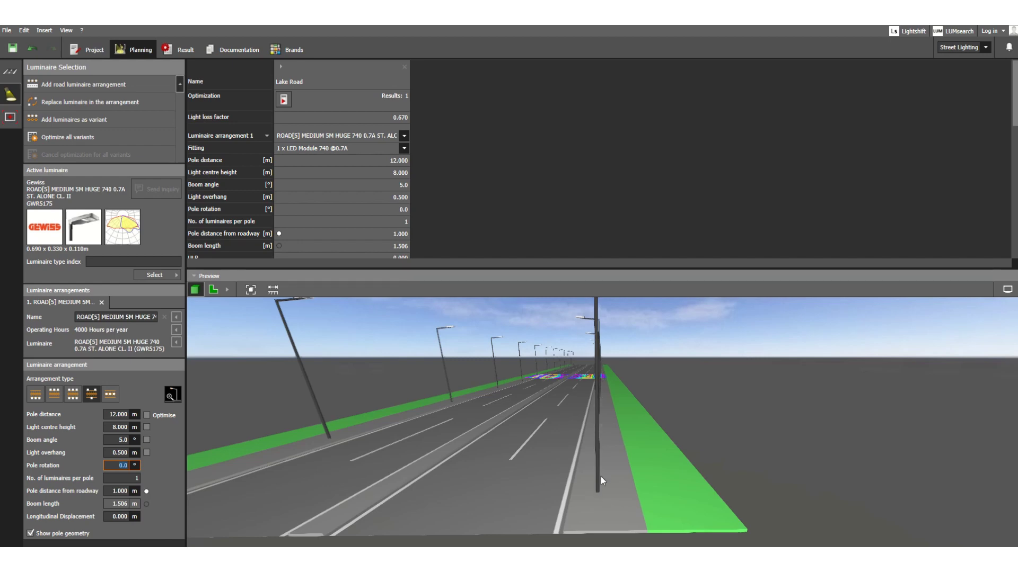
click(116, 493)
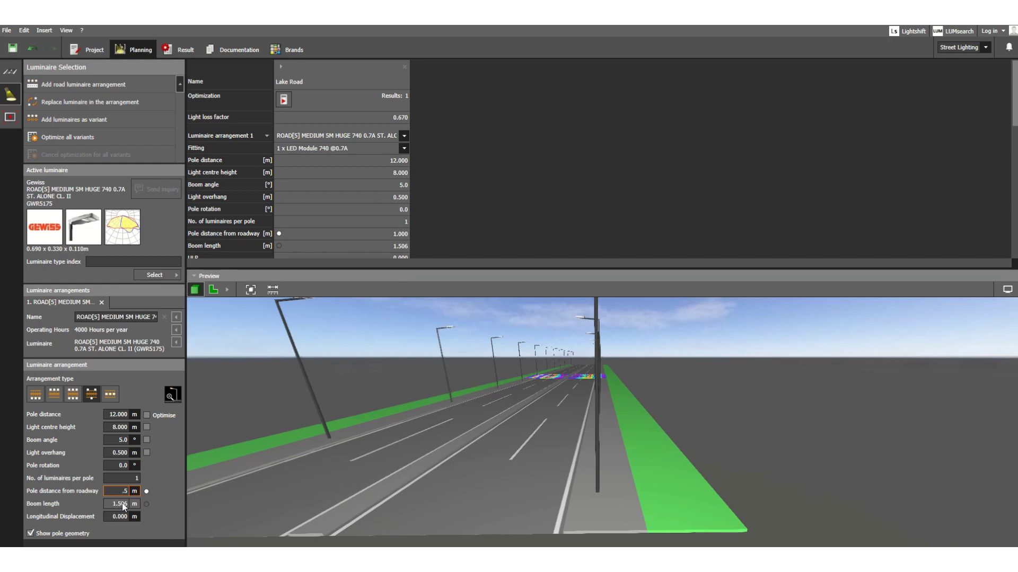
click(118, 465)
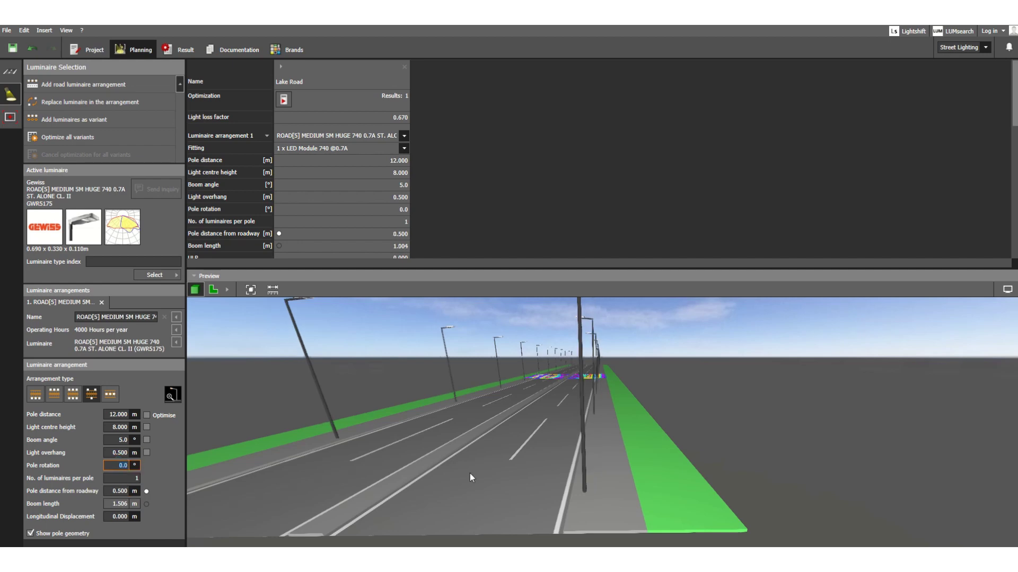
- Inspect the pole layout along the whole road in the 3D preview and in the plan view
drag(549, 479, 529, 467)
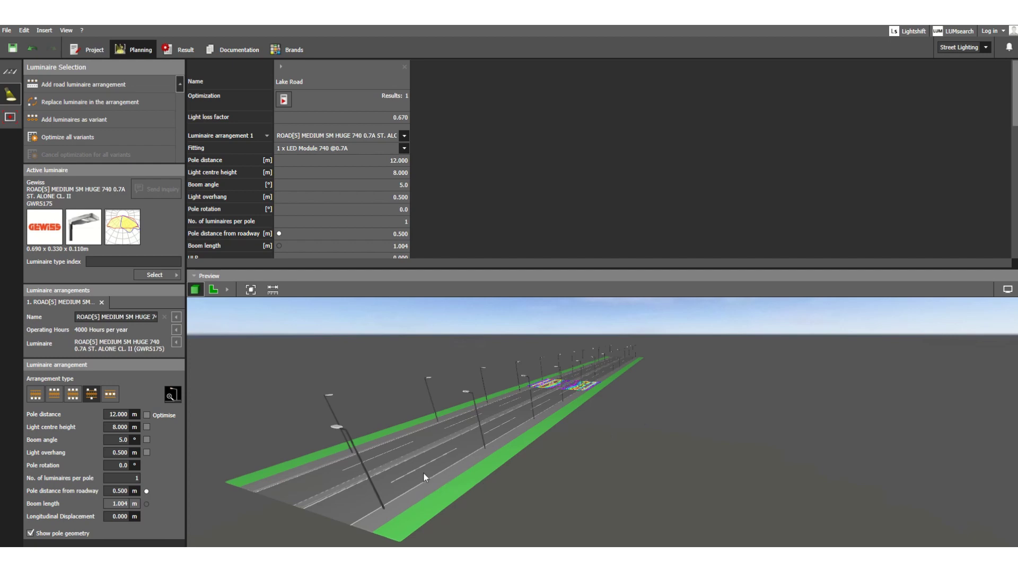
drag(423, 472, 559, 376)
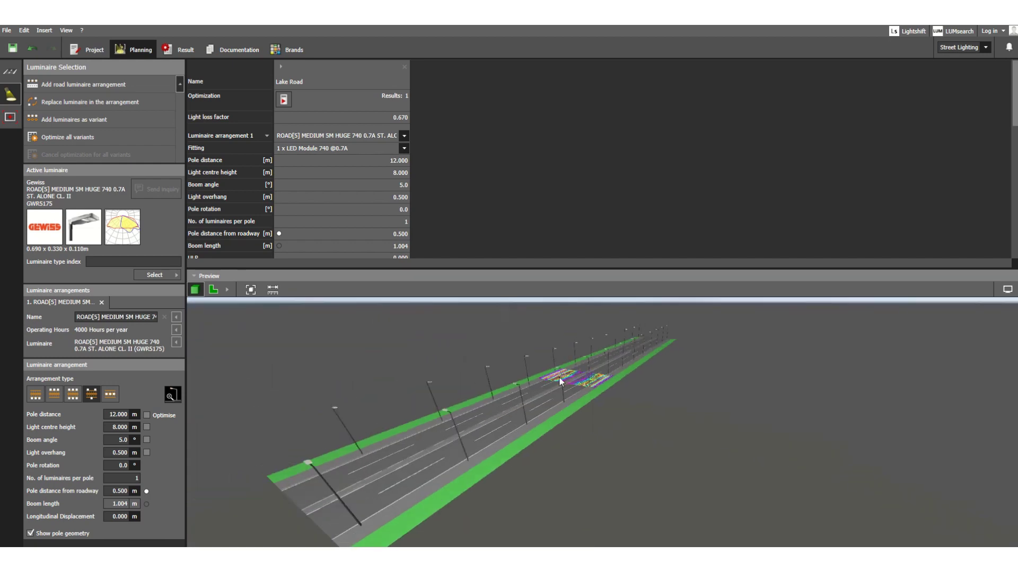
click(214, 290)
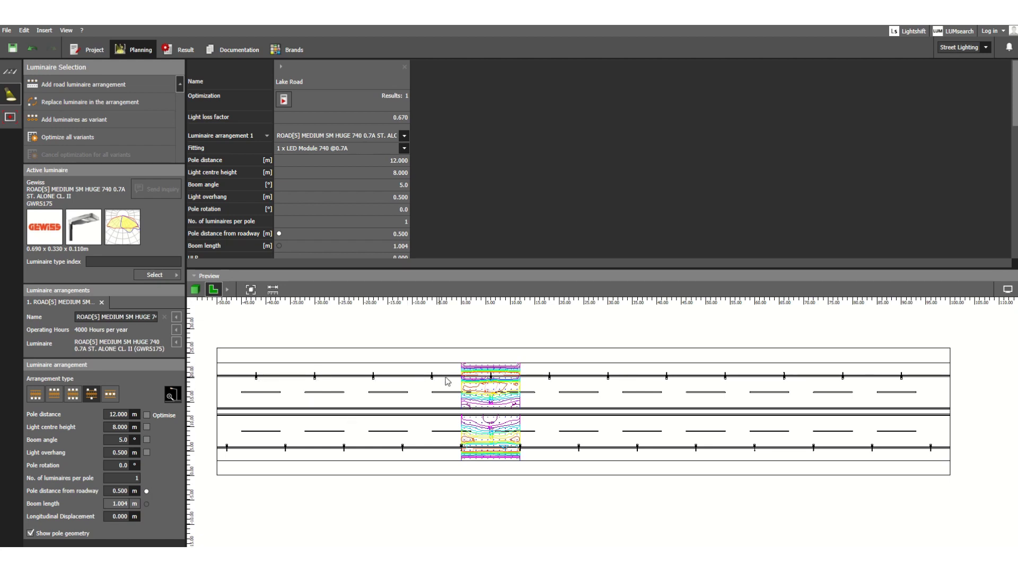
click(195, 289)
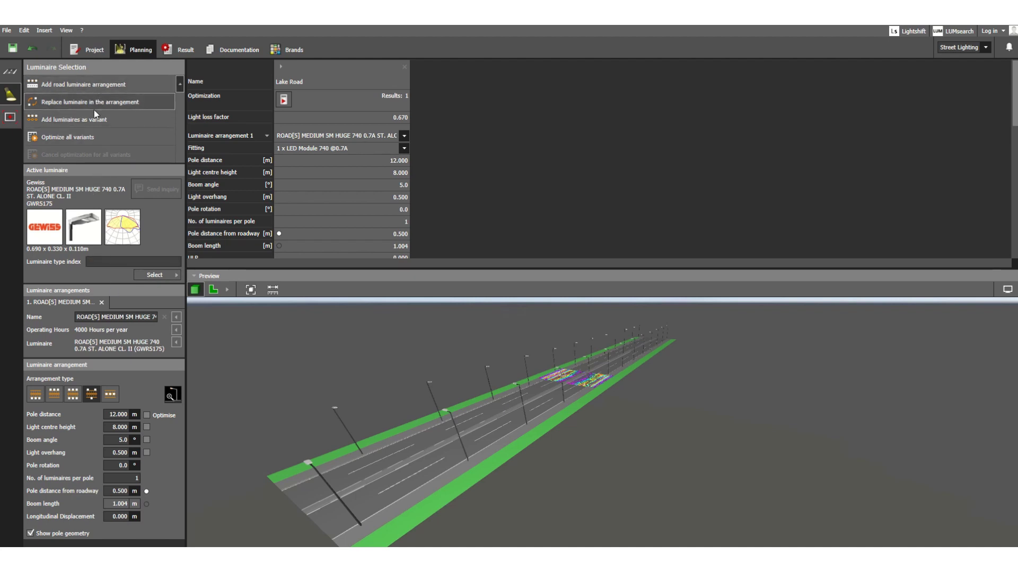
- Browse the luminaire manufacturers in the brands catalogue, view the Huayi Lighting entry and return to planning
click(151, 276)
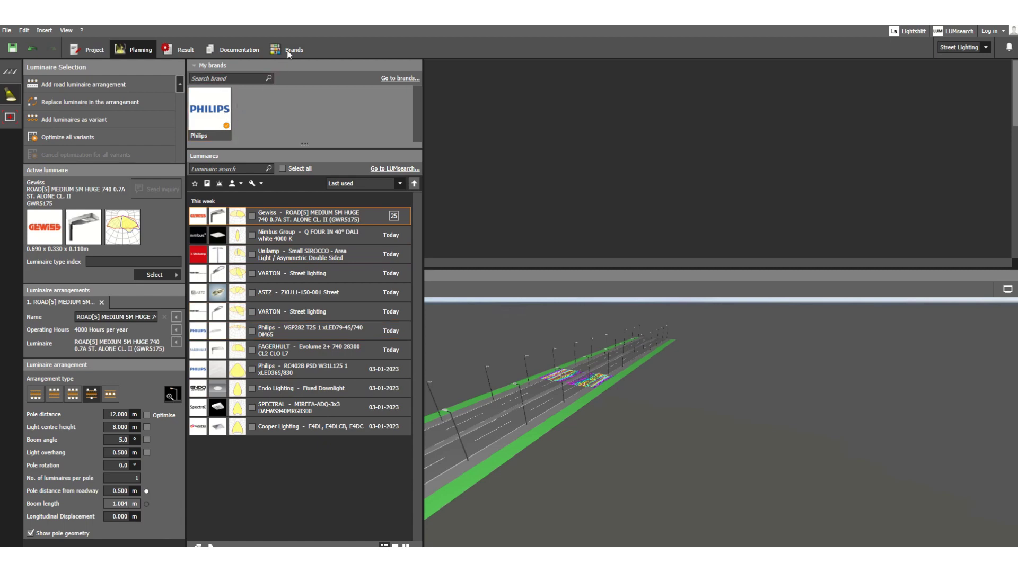
click(394, 79)
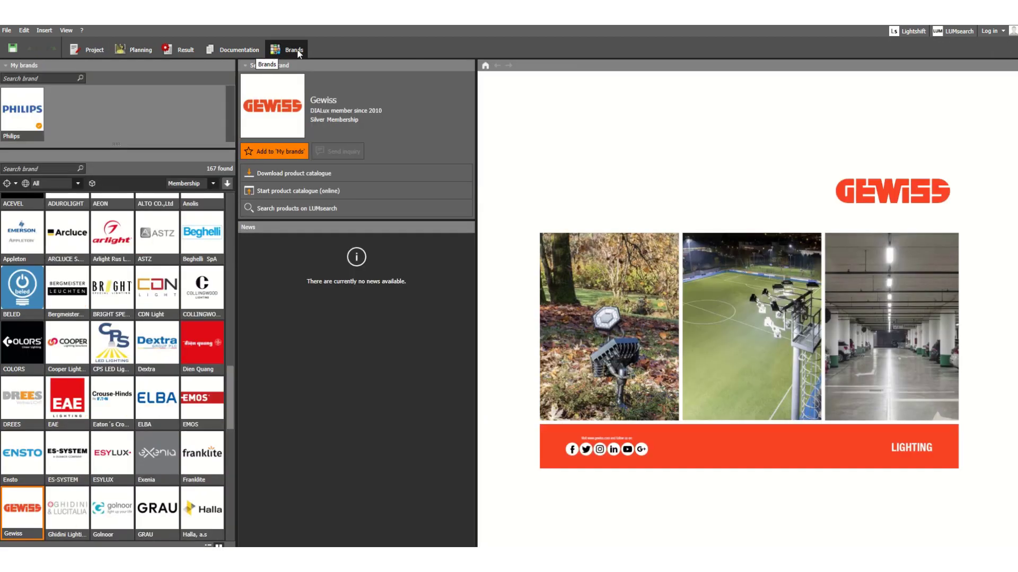
scroll(94, 301, down, 6)
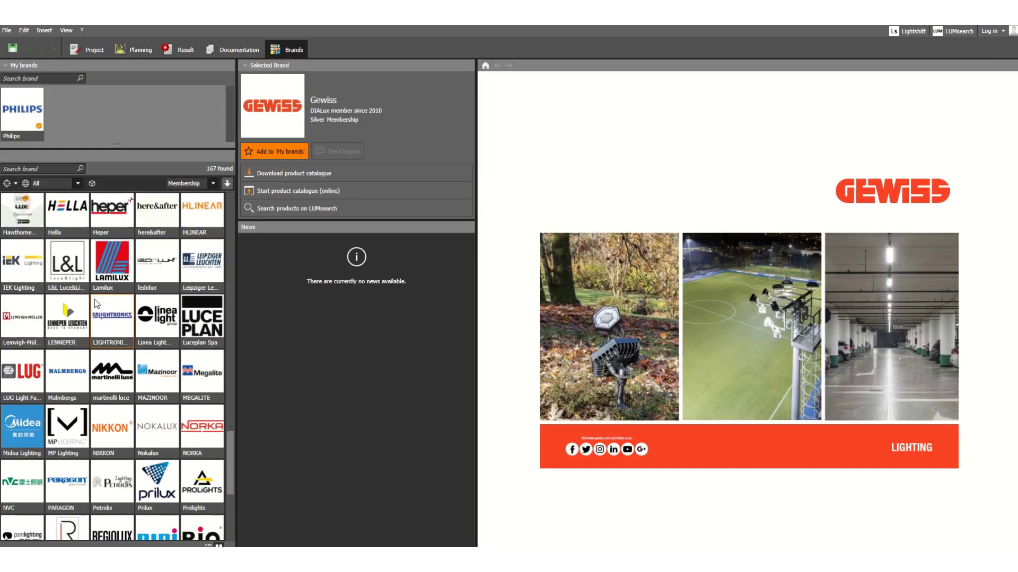
scroll(95, 300, down, 5)
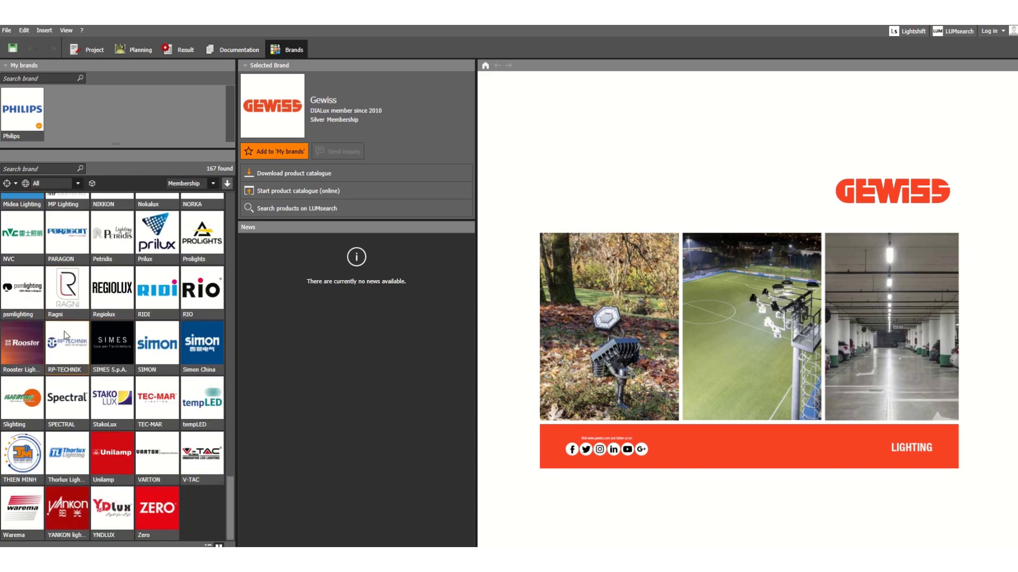
scroll(65, 332, up, 5)
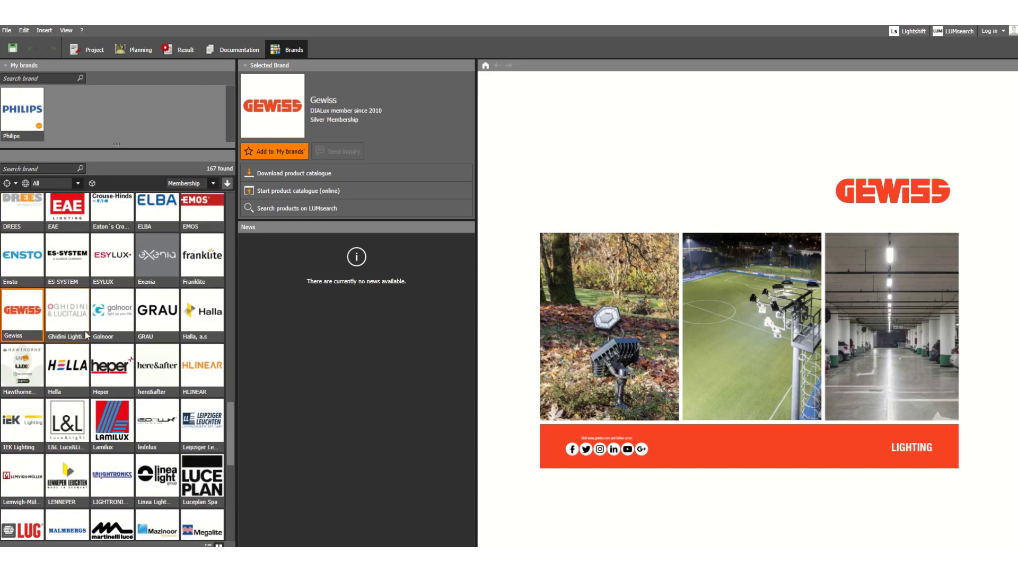
scroll(84, 332, up, 8)
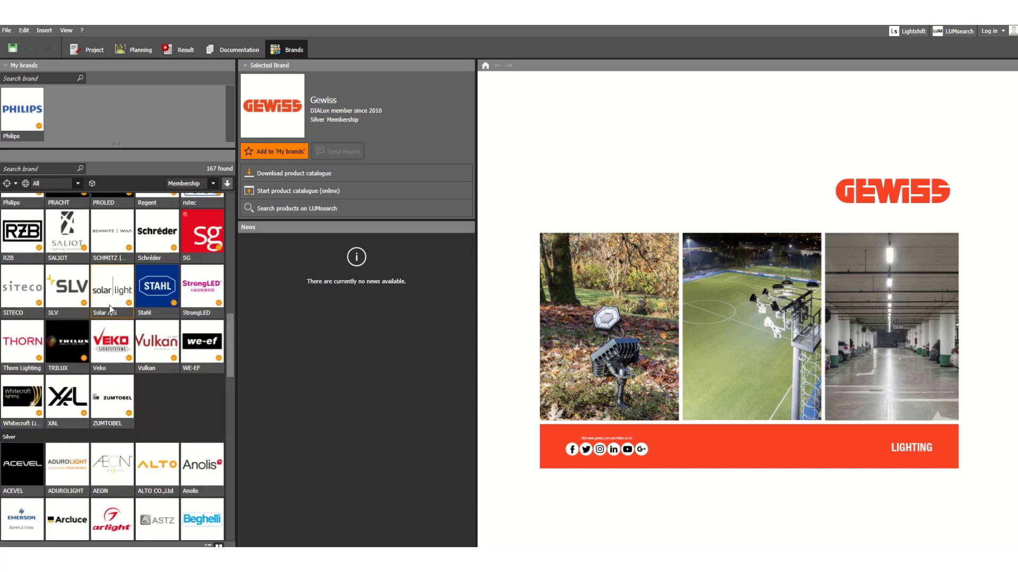
scroll(109, 304, up, 8)
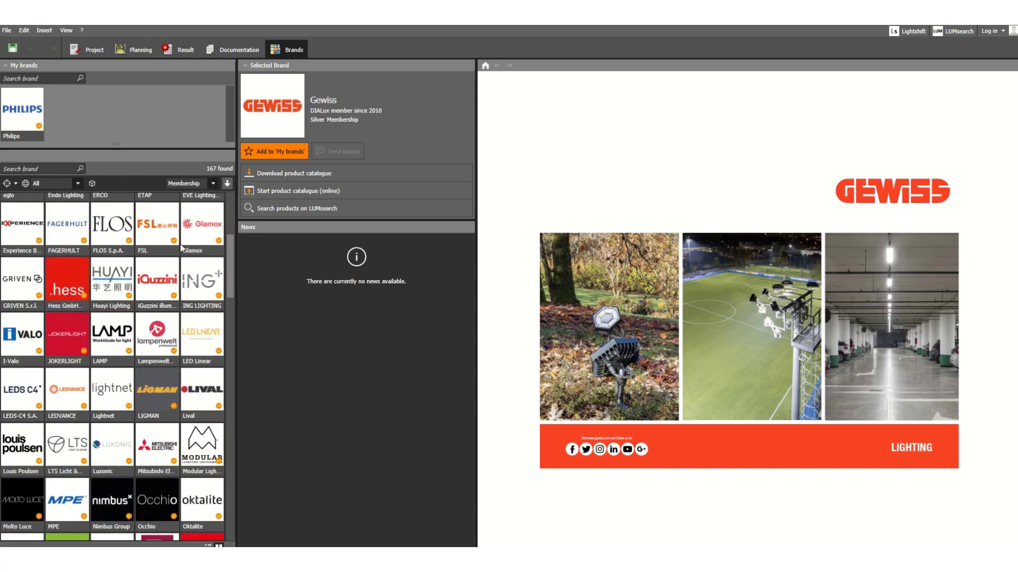
click(125, 288)
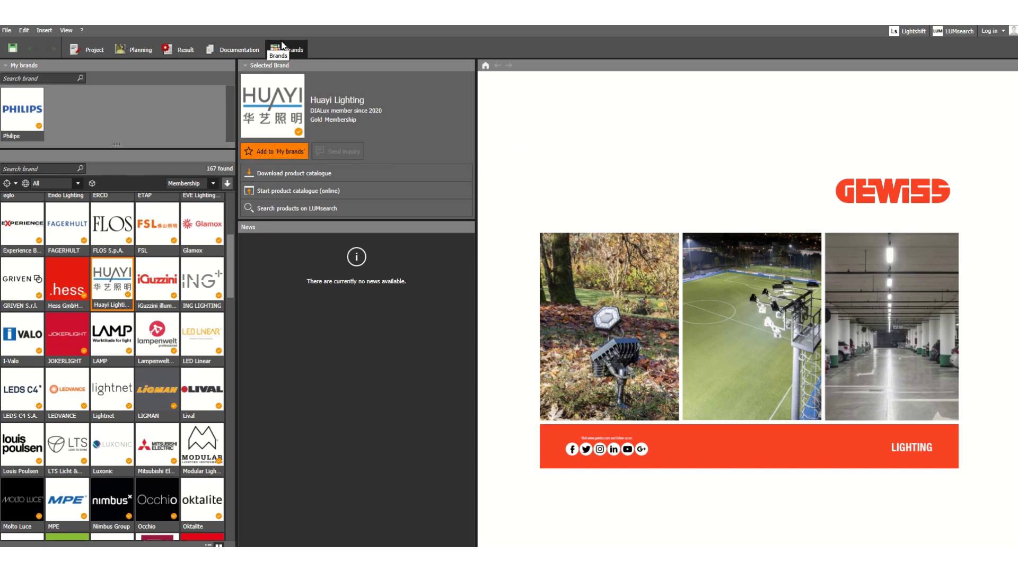
click(138, 50)
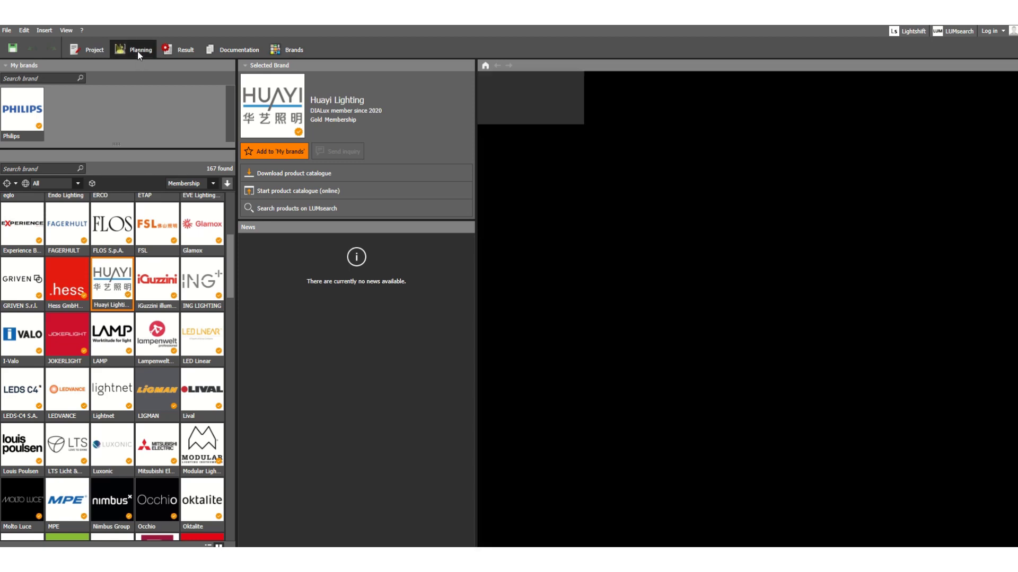
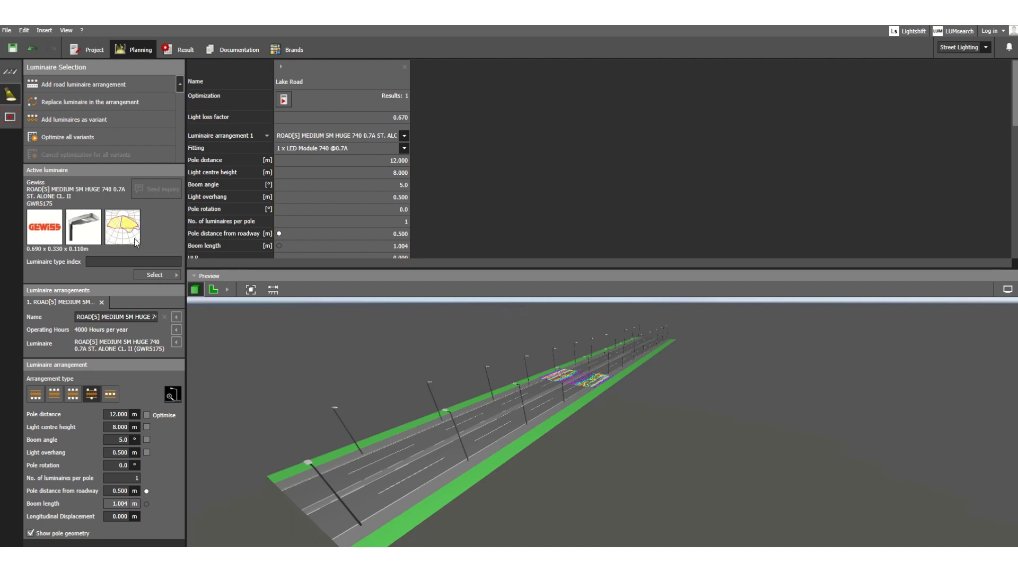
- Select the luminaire arrangement in the preview and view its poles along the road from an oblique angle
click(333, 493)
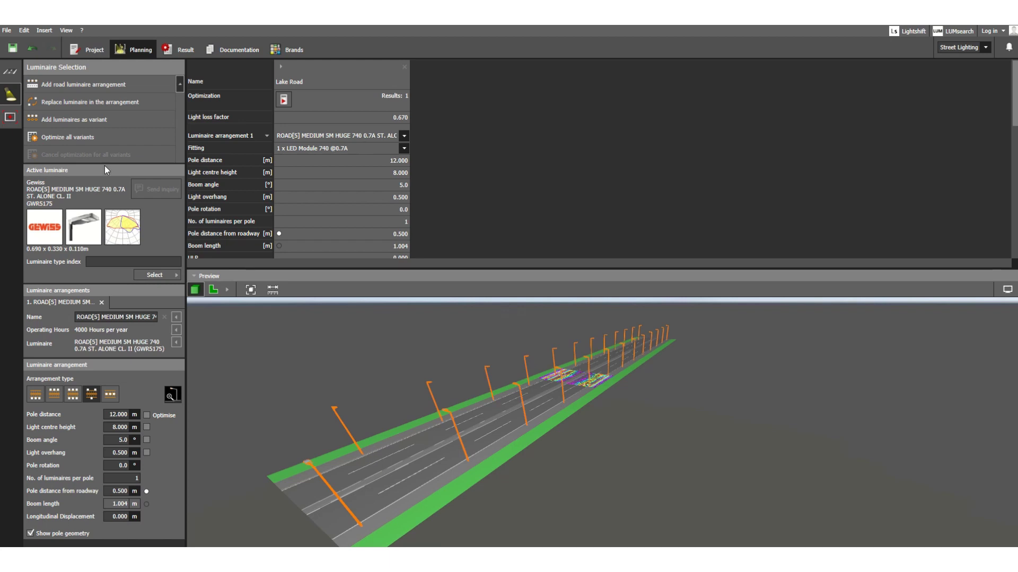
click(84, 136)
mouse_move(453, 456)
mouse_down()
mouse_move(431, 468)
mouse_move(462, 449)
mouse_up()
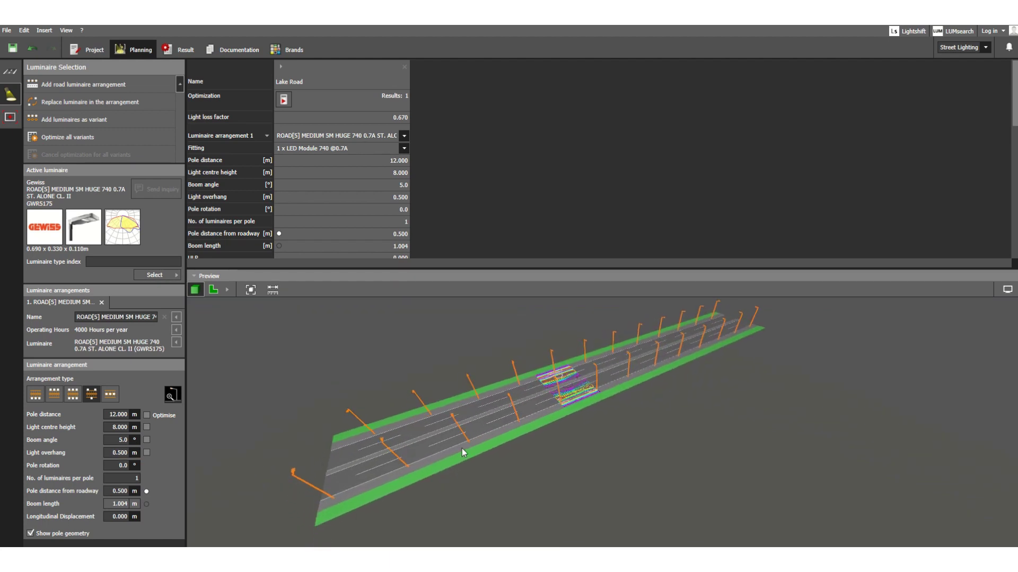
scroll(487, 409, up, 2)
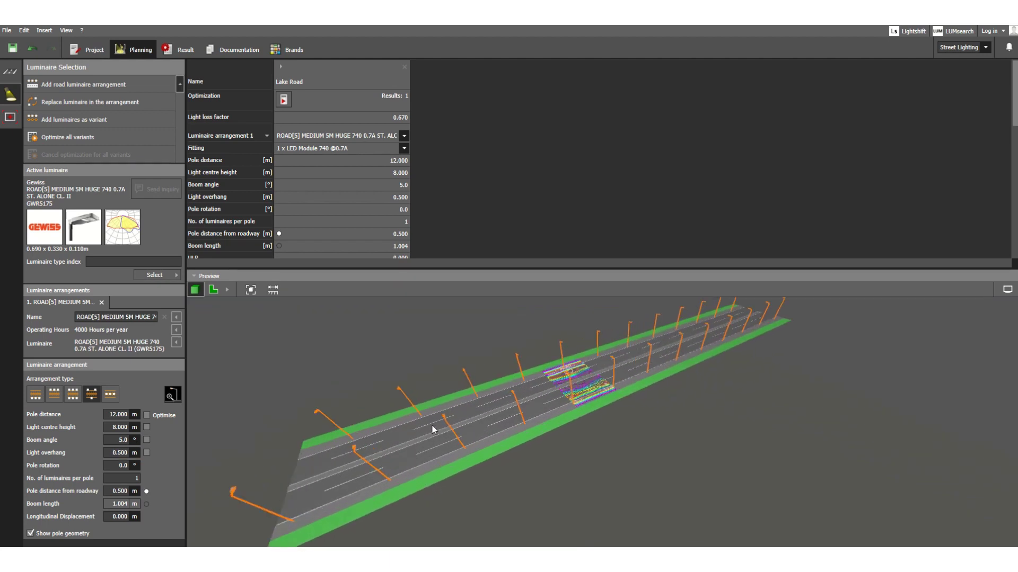
click(284, 103)
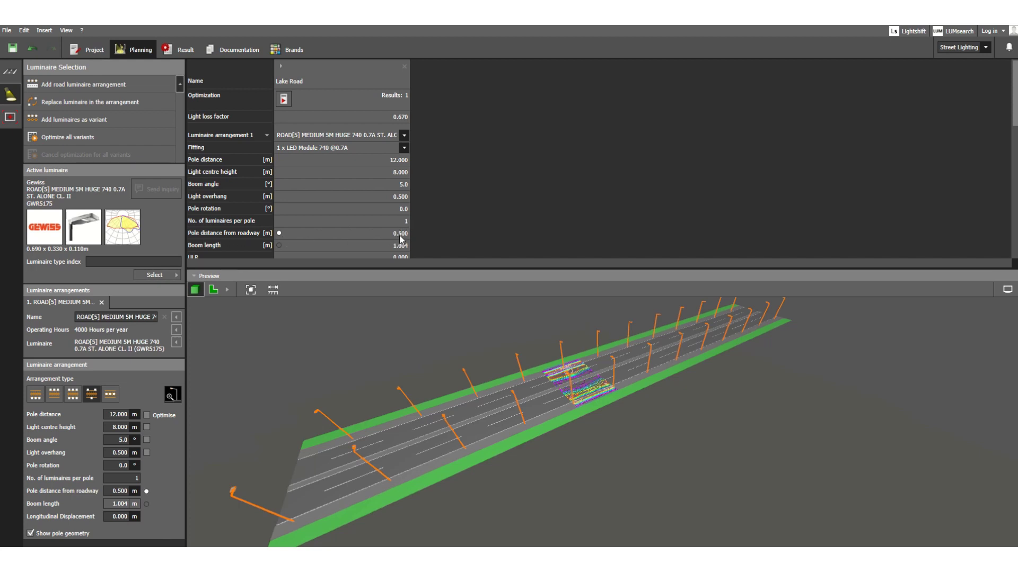
- Review the calculated values against the requirements for Lake North, Lake South and both sidewalks, declining to save the project
scroll(395, 234, down, 15)
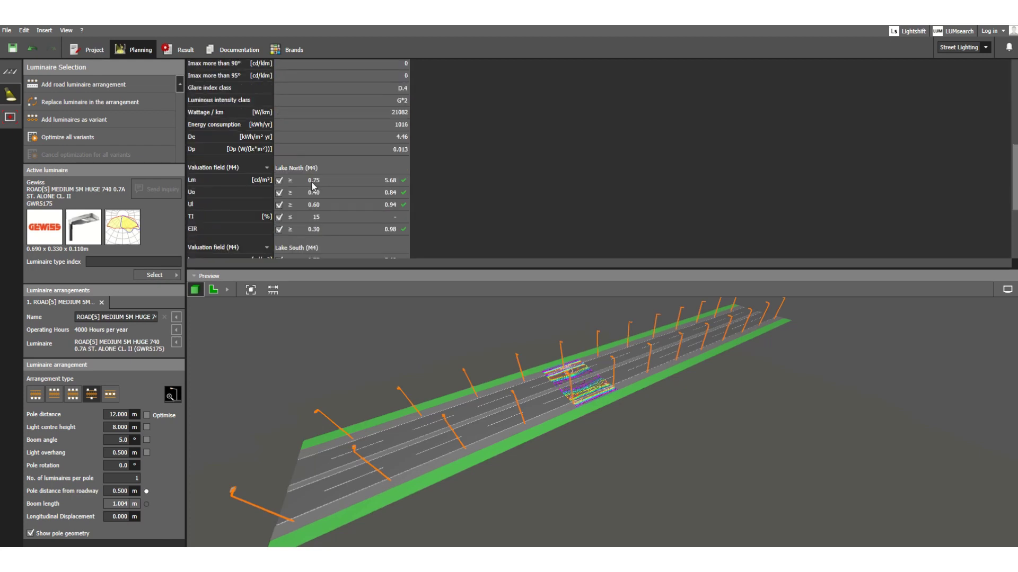
scroll(305, 111, up, 3)
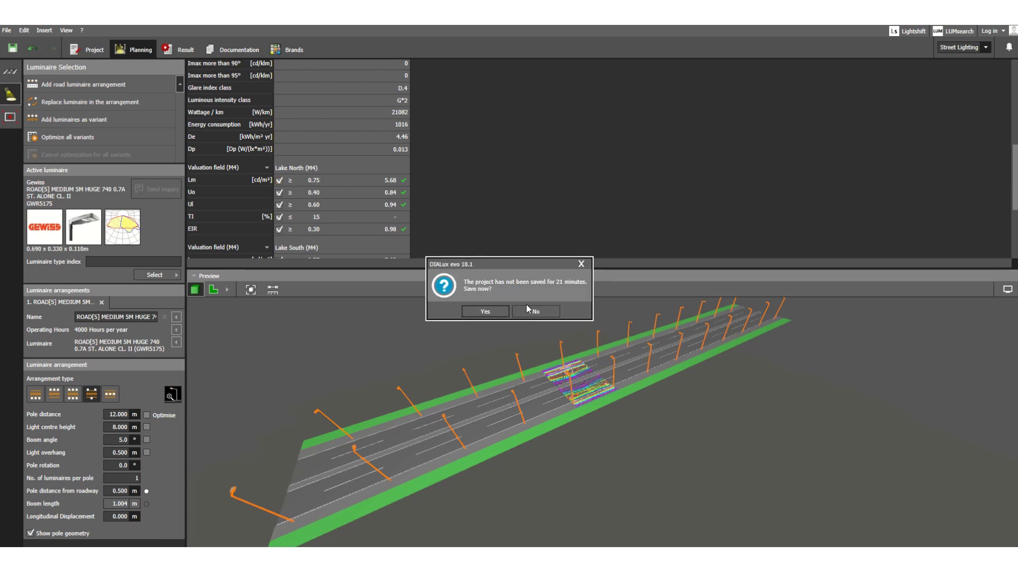
click(530, 310)
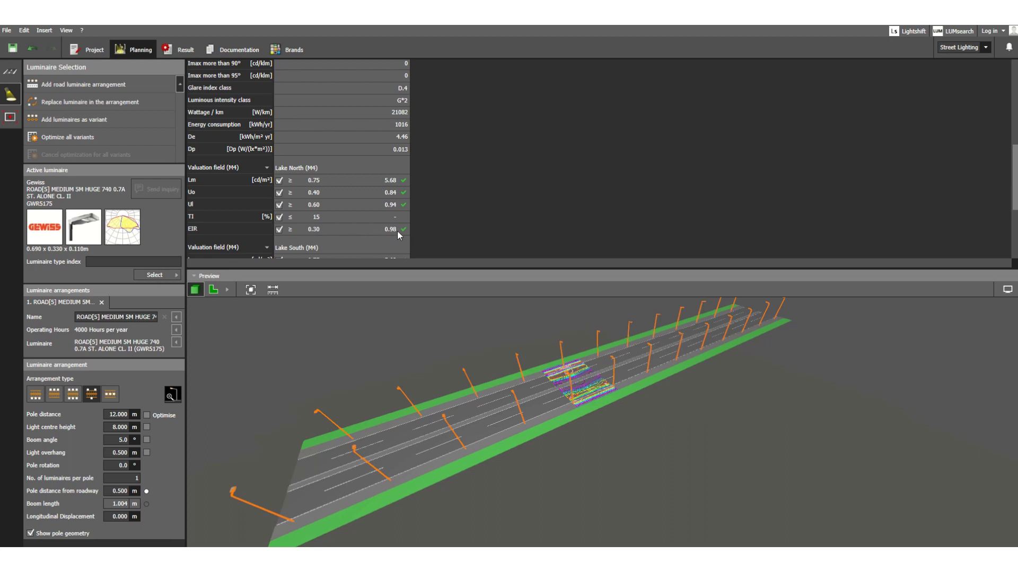
scroll(399, 229, down, 3)
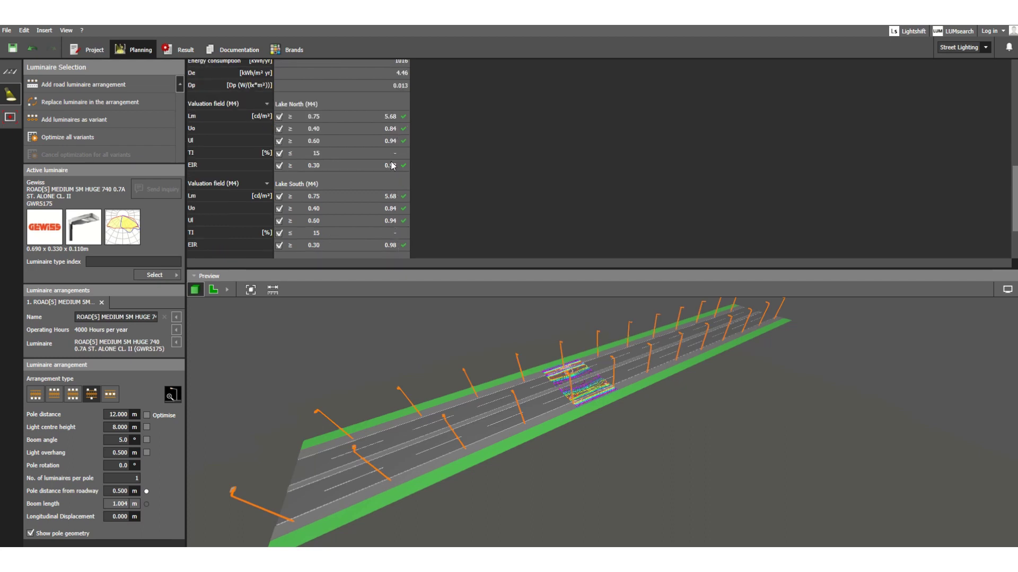
scroll(358, 151, down, 3)
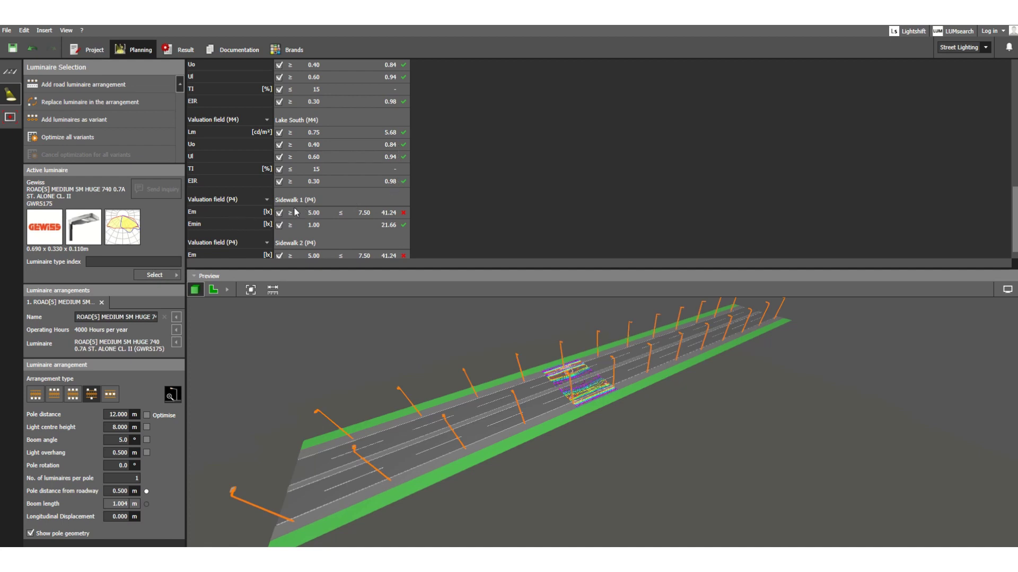
scroll(320, 203, down, 1)
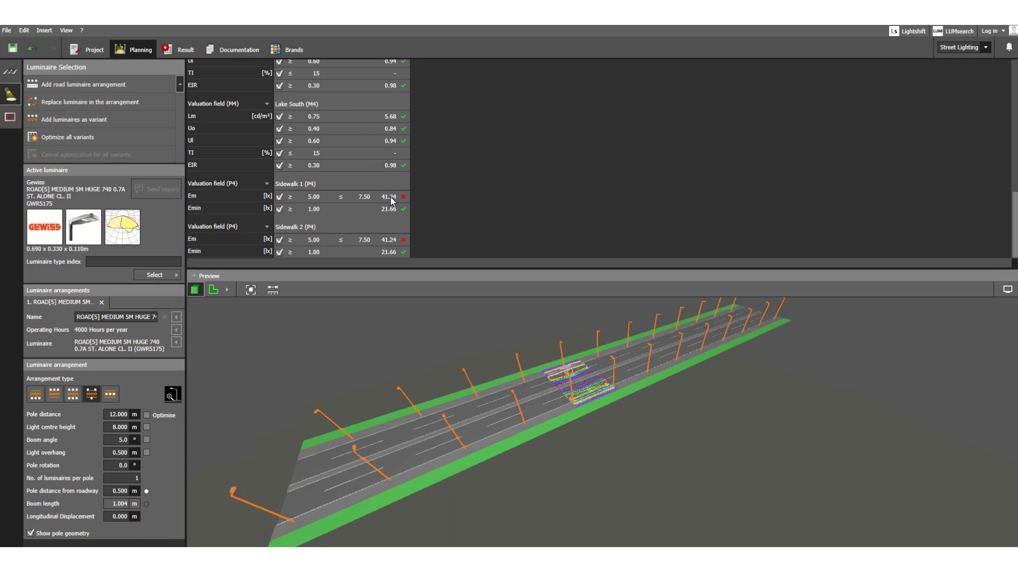
- Exclude the Em criterion from the evaluation of Sidewalk 1 and Sidewalk 2
click(278, 197)
click(279, 240)
- Examine the remaining criteria of the Lake North, Lake South and sidewalk valuation fields
scroll(368, 196, up, 5)
scroll(367, 196, down, 5)
scroll(300, 155, up, 2)
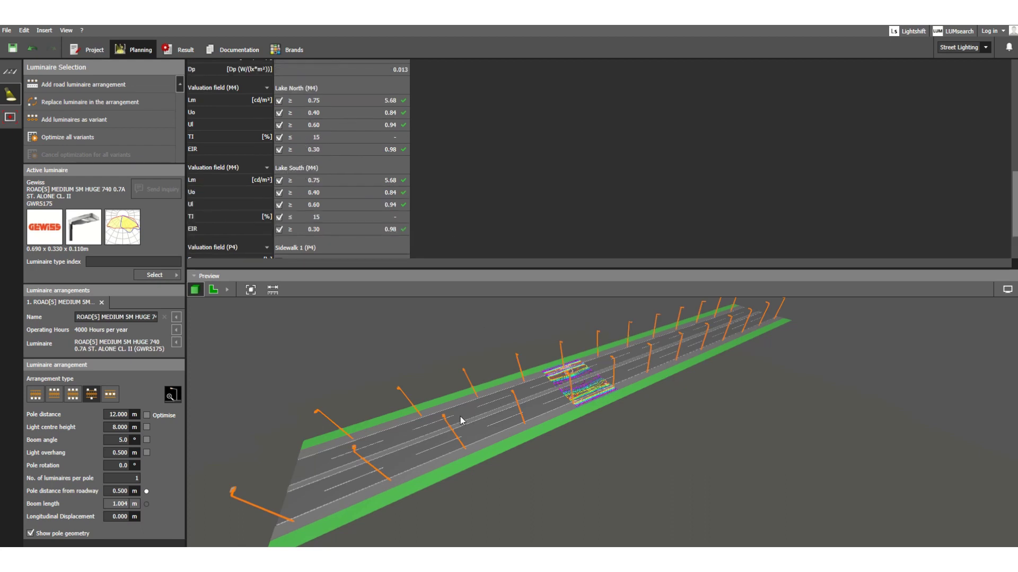
scroll(324, 162, down, 2)
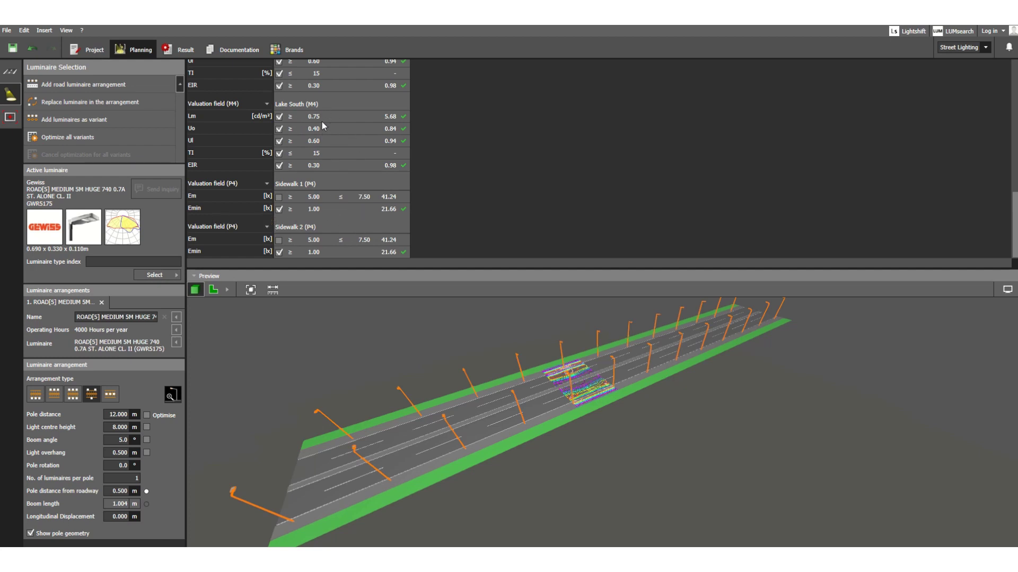
scroll(322, 126, up, 2)
scroll(339, 133, down, 2)
scroll(313, 190, up, 10)
scroll(311, 190, down, 10)
scroll(340, 167, up, 3)
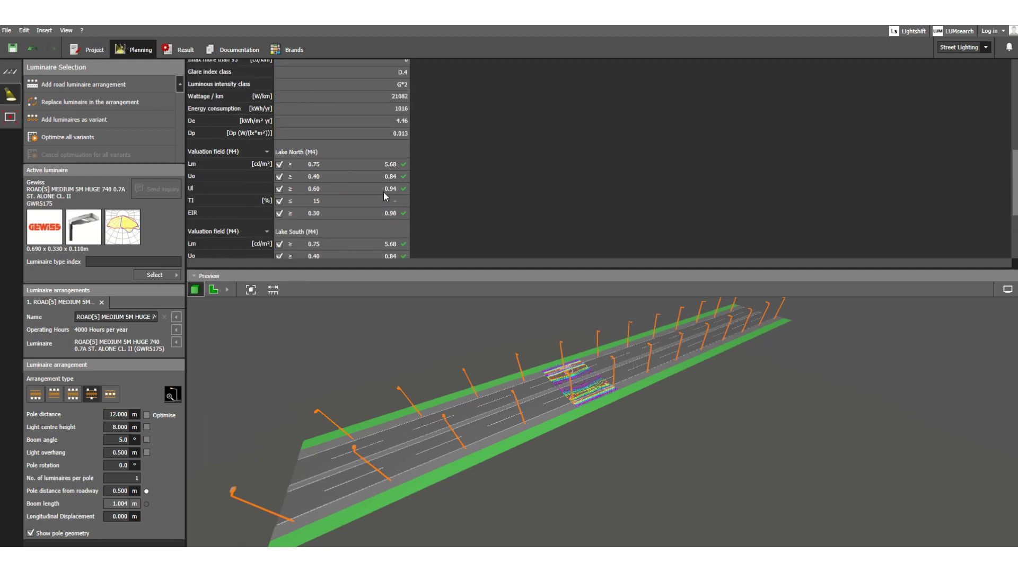
- Set the pole distance to 15 m and review the recalculated road and sidewalk results
click(117, 414)
double_click(117, 415)
text(15)
click(134, 426)
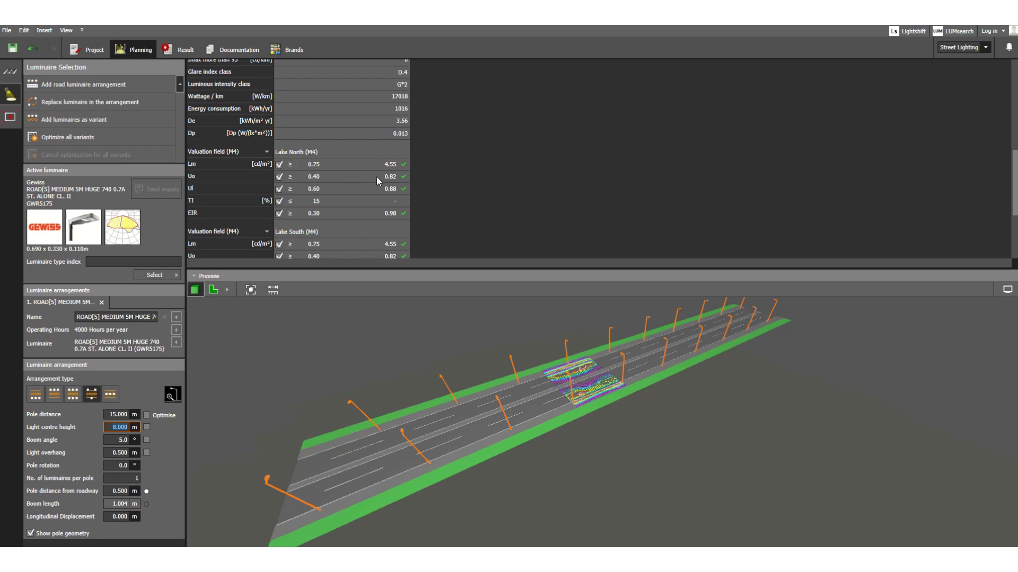
scroll(385, 199, down, 4)
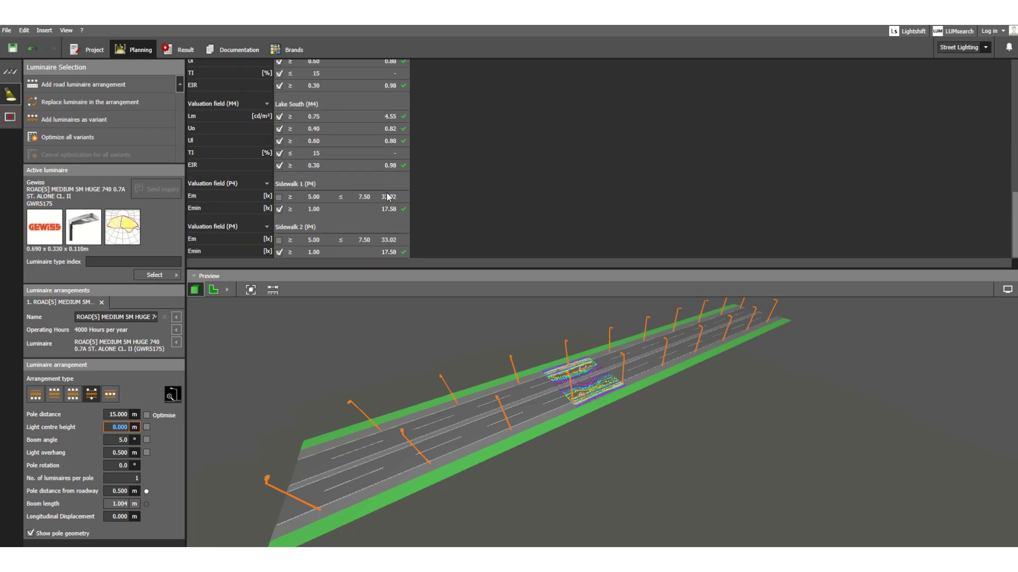
scroll(385, 195, up, 6)
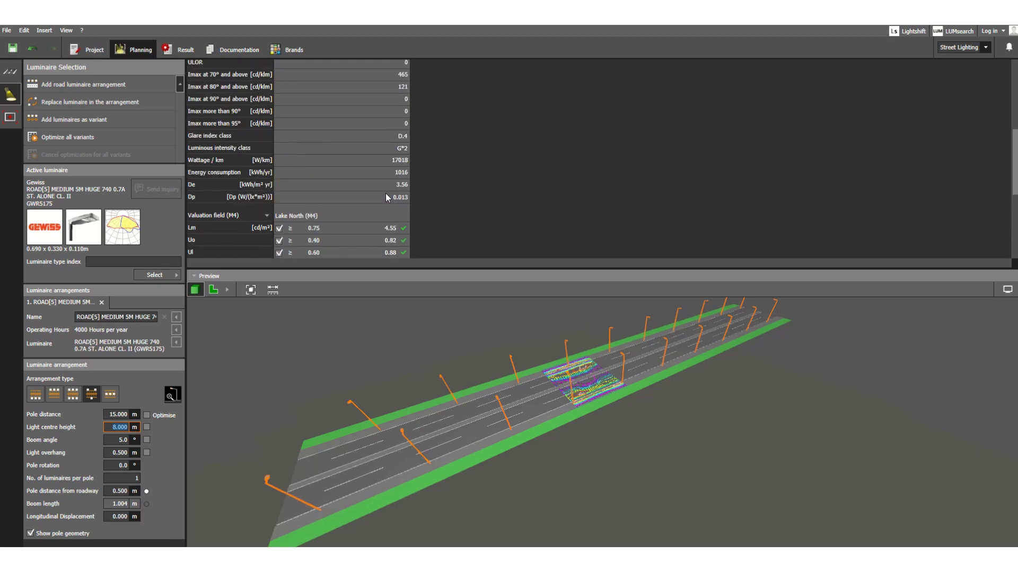
- Enable optimisation of the pole distance and view its range settings
click(147, 415)
scroll(156, 431, down, 1)
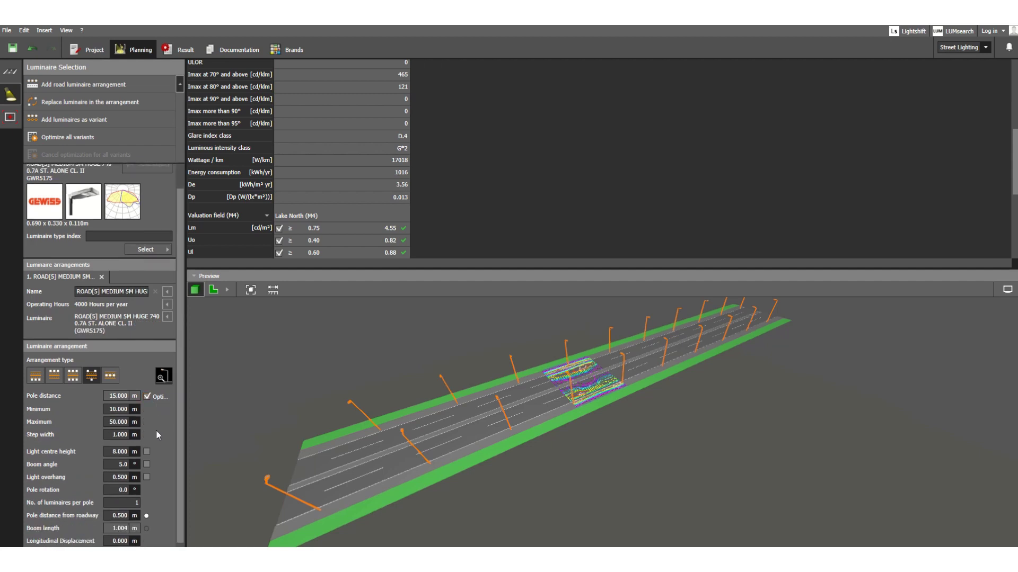
scroll(155, 430, down, 1)
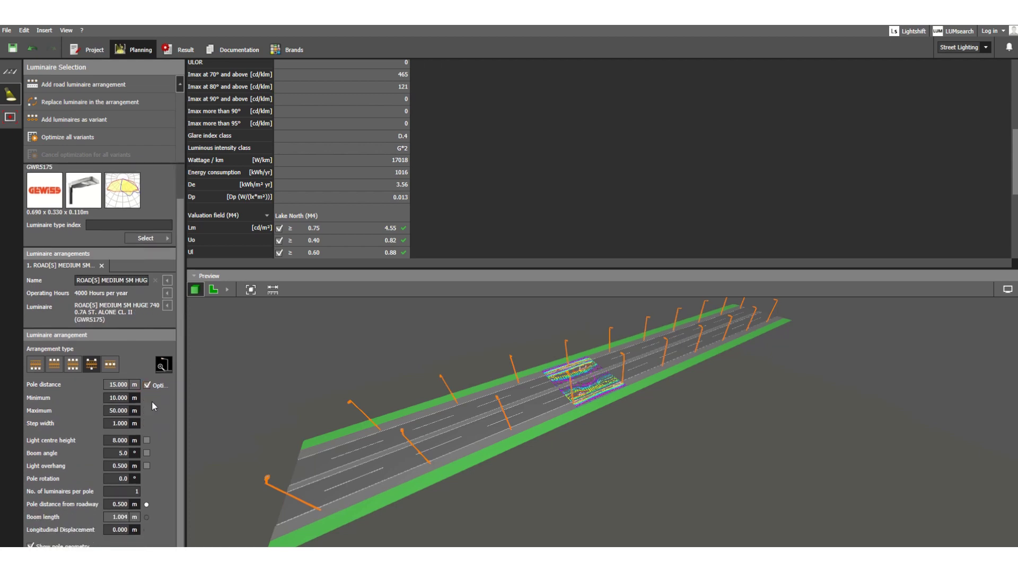
- Inspect the pole distance's minimum, maximum and step width settings, and turn off its optimisation
click(115, 409)
click(121, 399)
click(113, 428)
click(147, 385)
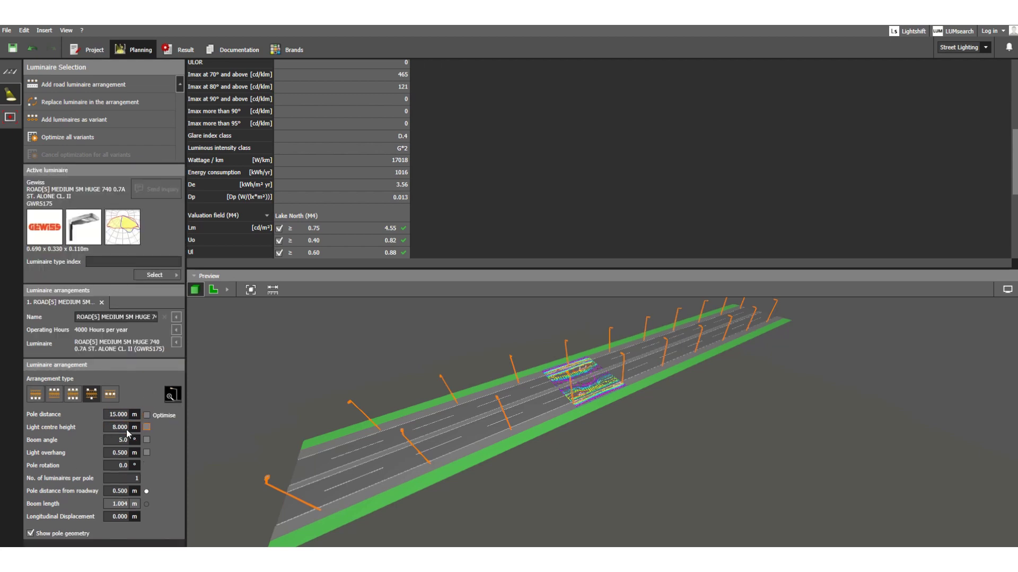
- Enable optimisation of the light centre height and inspect its minimum, maximum and step width settings
click(146, 426)
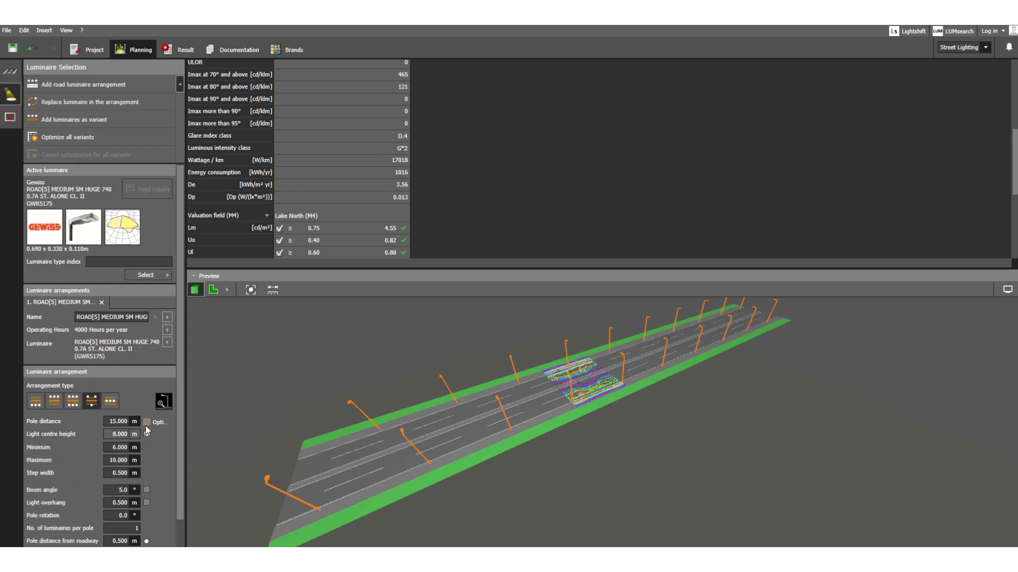
click(120, 411)
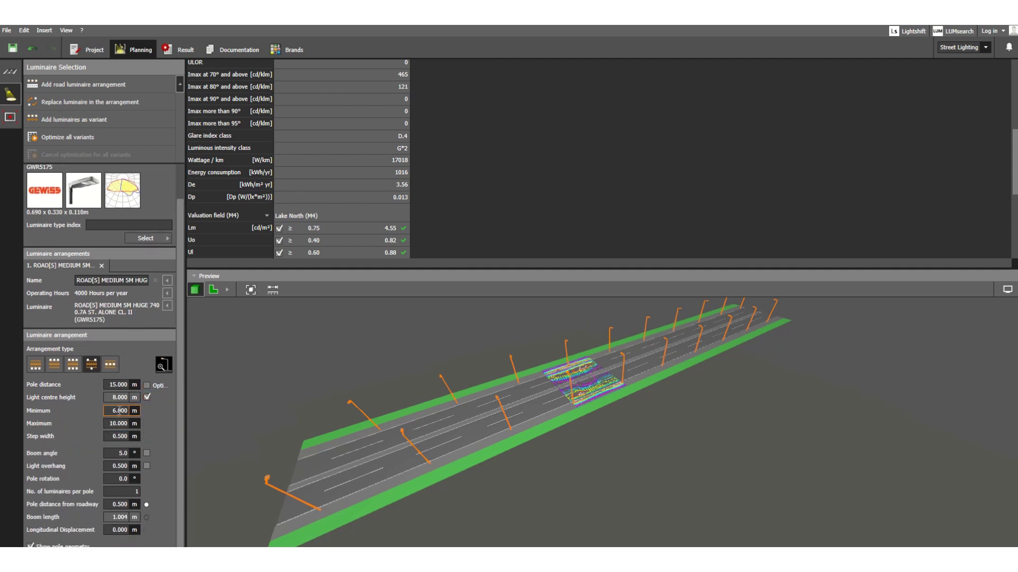
click(119, 423)
click(118, 436)
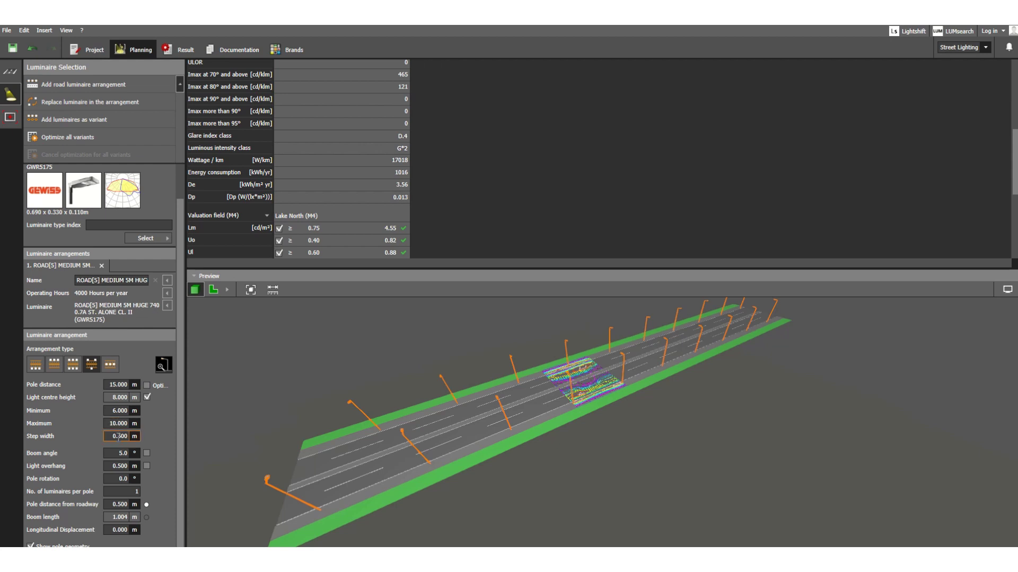
- Enable optimisation of the boom angle and the light overhang to view their range settings
click(147, 453)
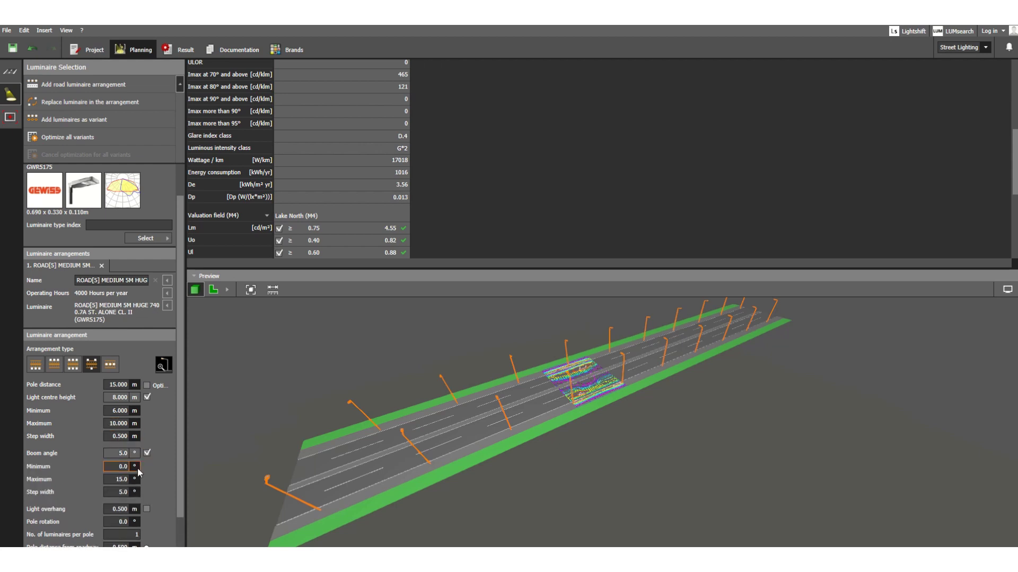
scroll(138, 469, down, 1)
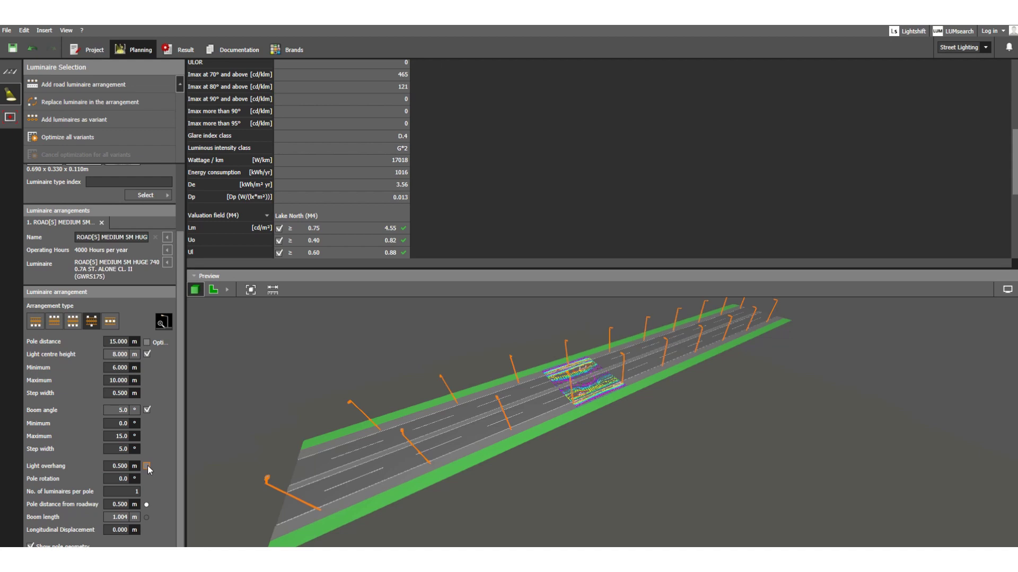
click(148, 466)
scroll(139, 461, down, 1)
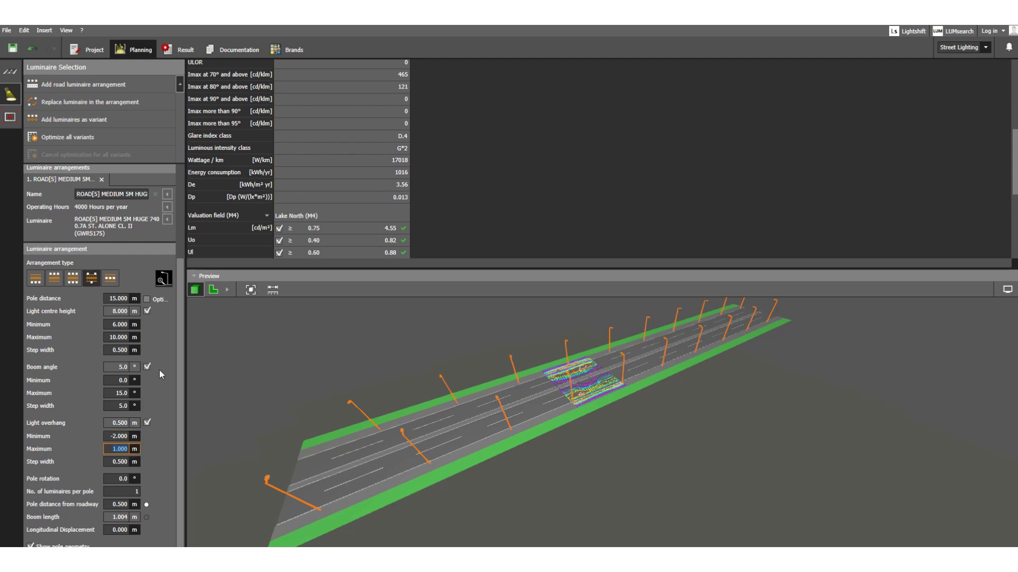
- Turn off optimisation for the light overhang, boom angle and light centre height
click(147, 423)
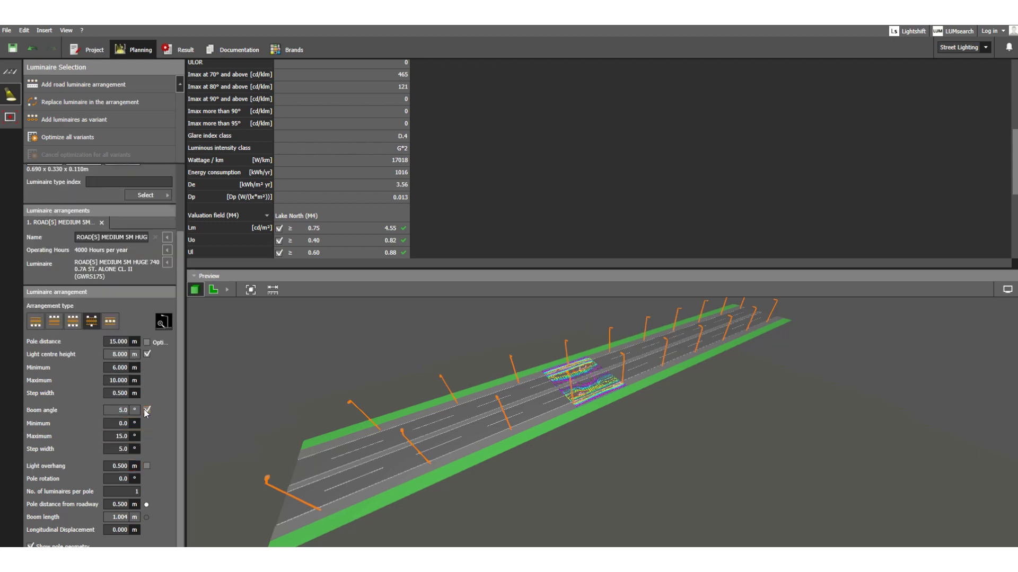
click(147, 410)
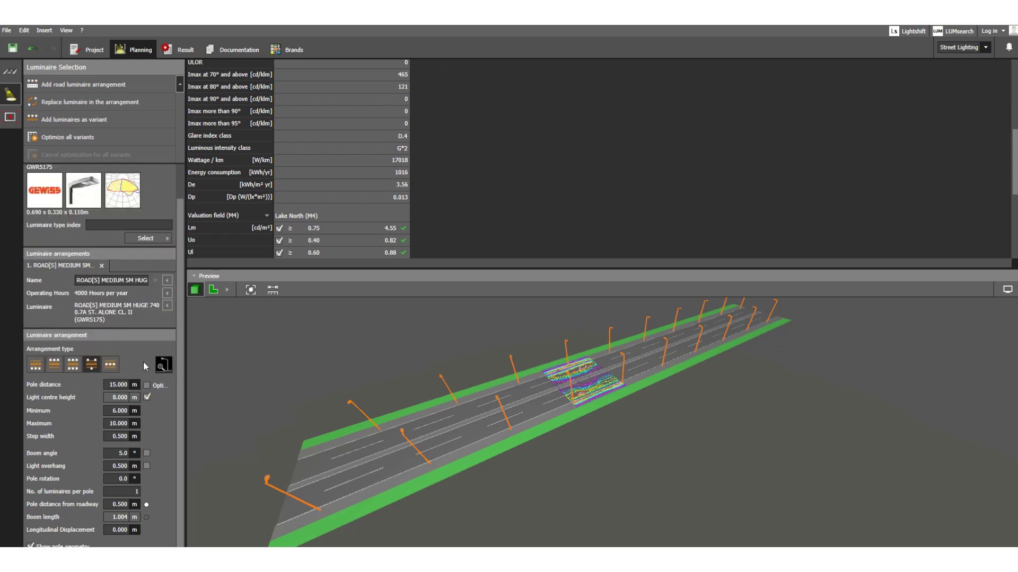
click(147, 397)
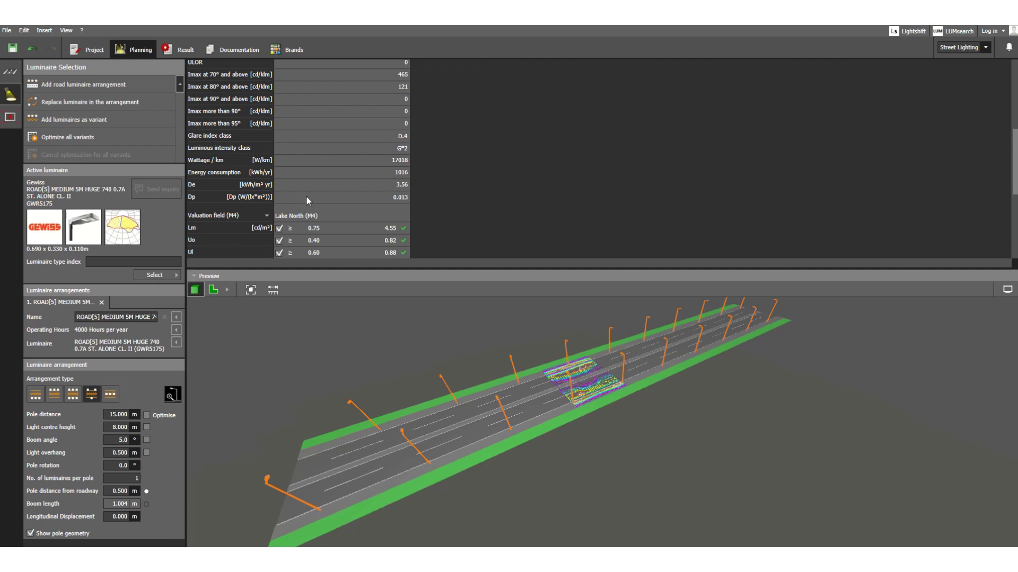
- Review the Lake North, Lake South and sidewalk valuation results together with the Lake Road arrangement parameters
scroll(315, 180, down, 5)
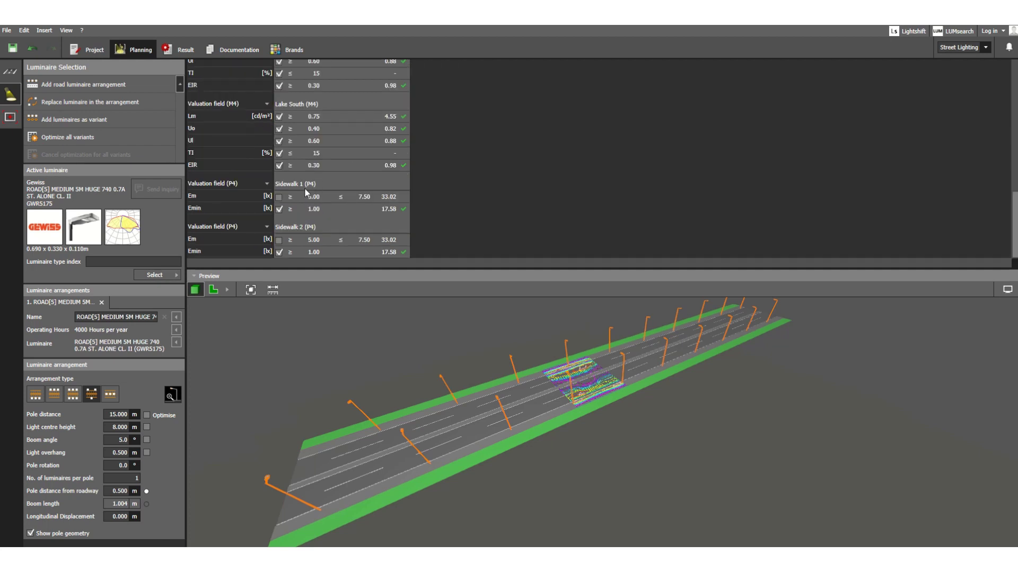
scroll(334, 191, up, 5)
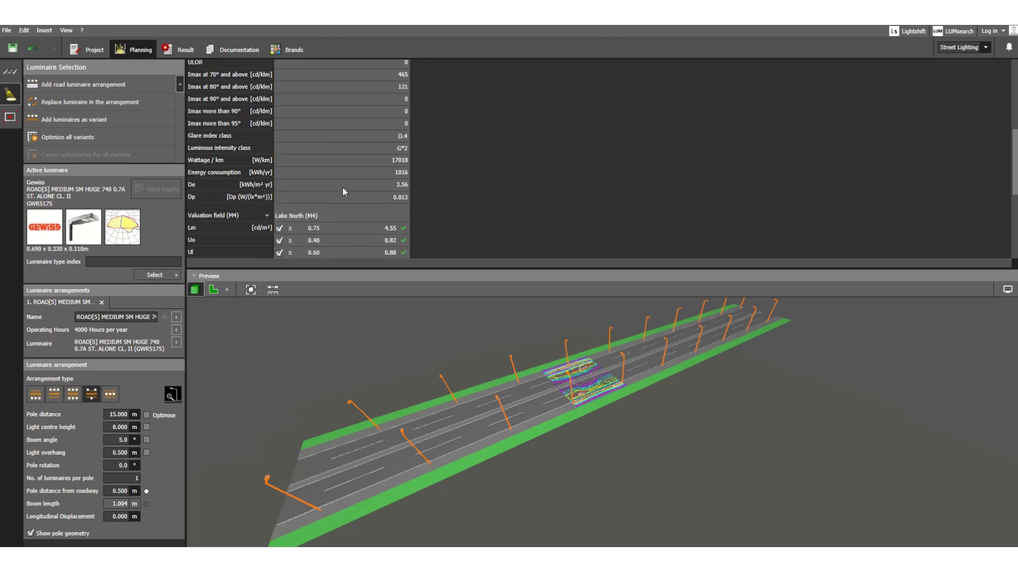
scroll(343, 188, up, 5)
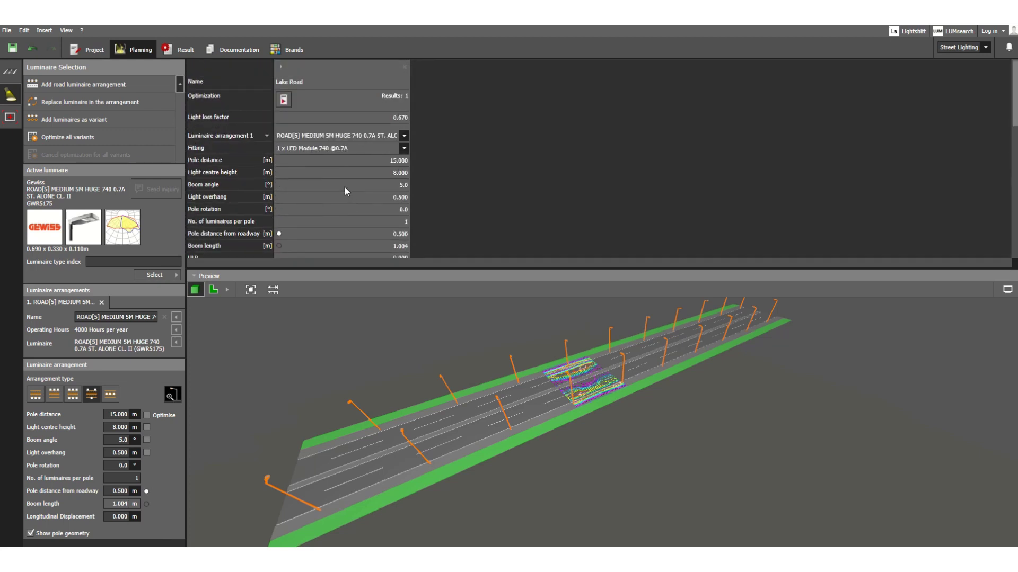
- Start the optimisation for Lake Road and check the road and sidewalk results against their requirements
click(284, 99)
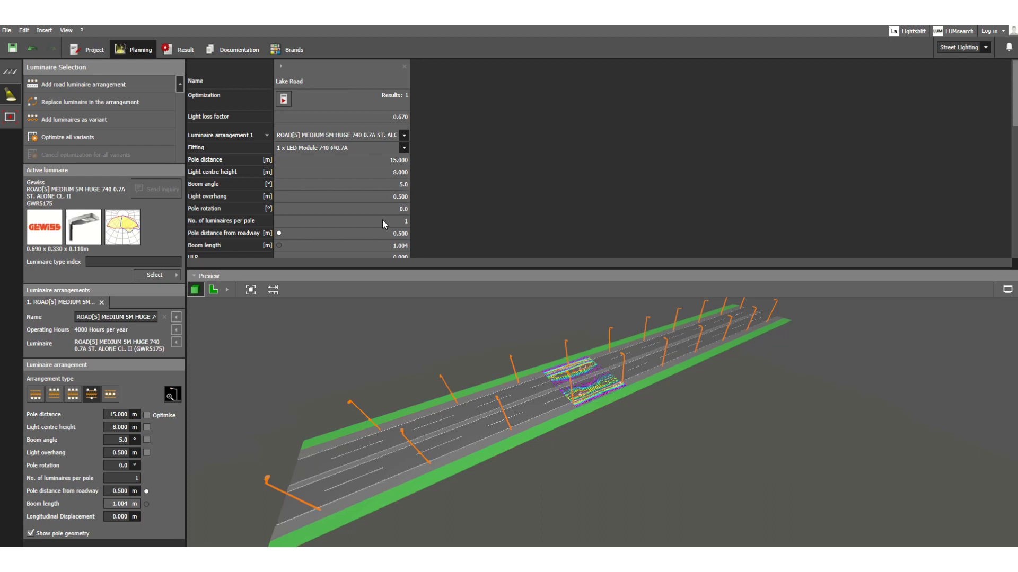
scroll(349, 175, down, 15)
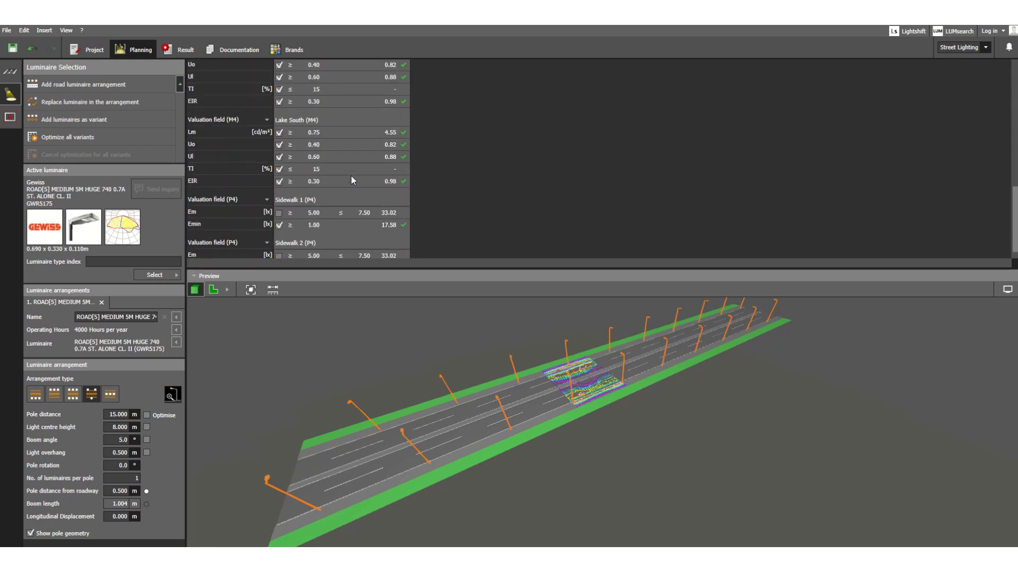
scroll(354, 181, down, 1)
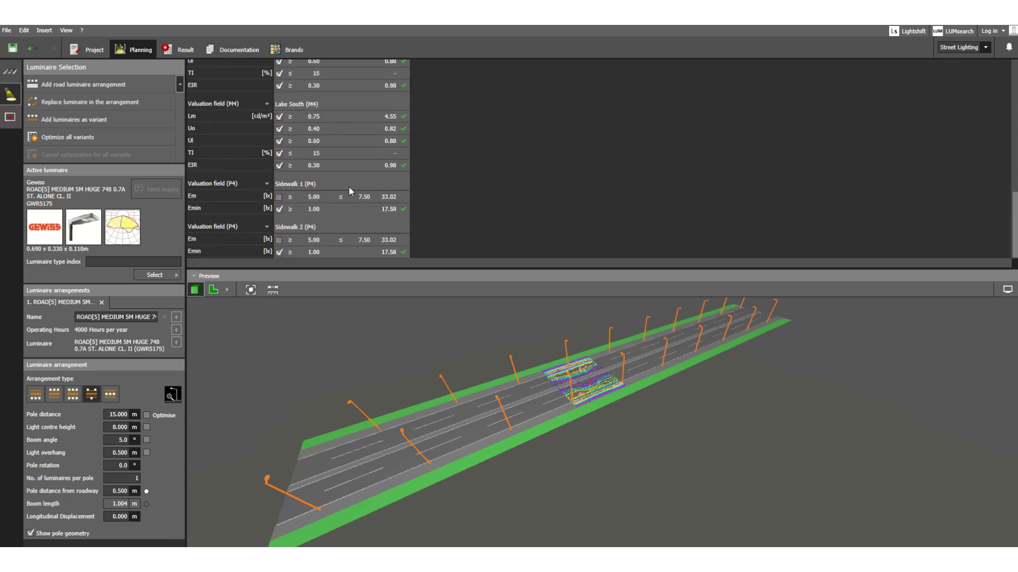
scroll(352, 186, up, 16)
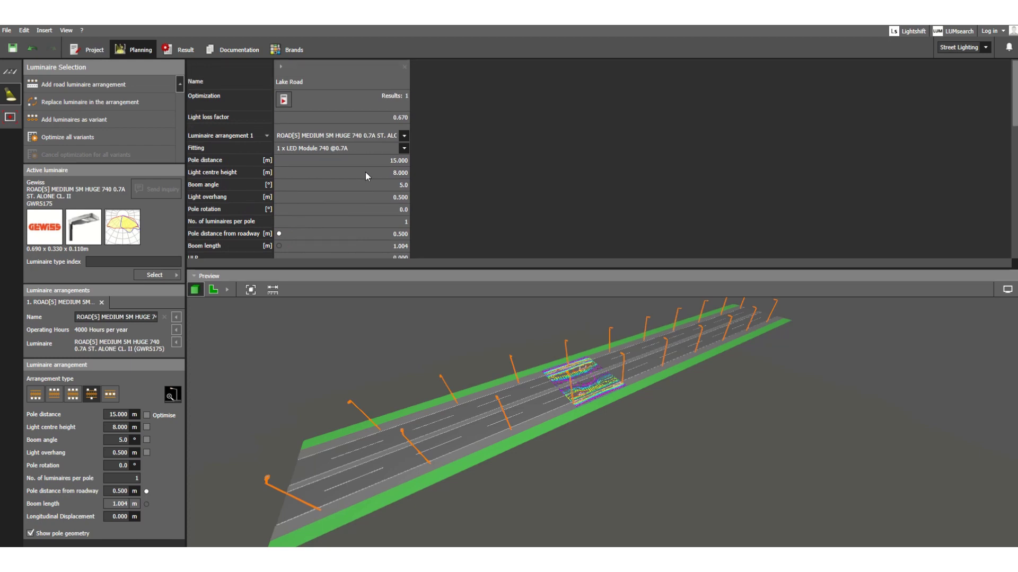